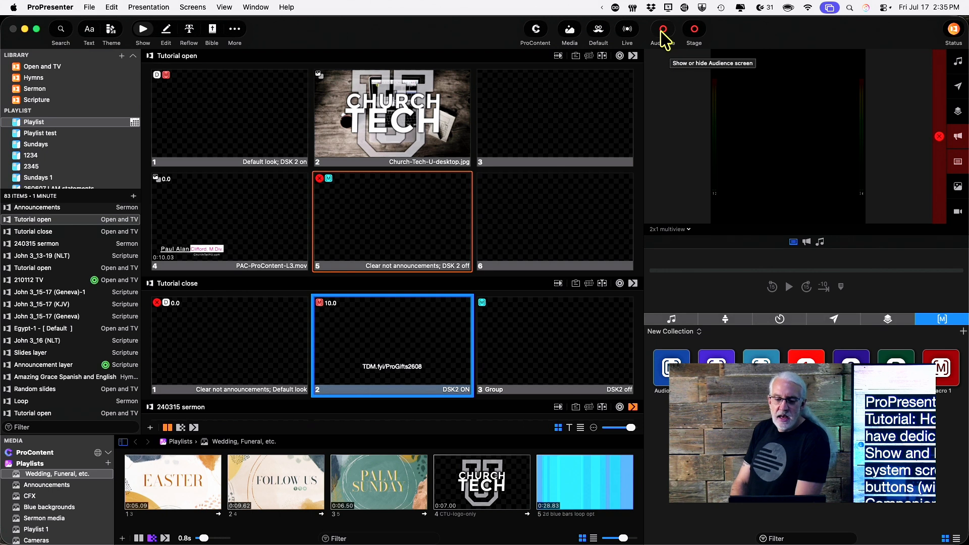
Step: Show the Audience screen output and hide it again
{"action": "left_click", "coordinate": [662, 30]}
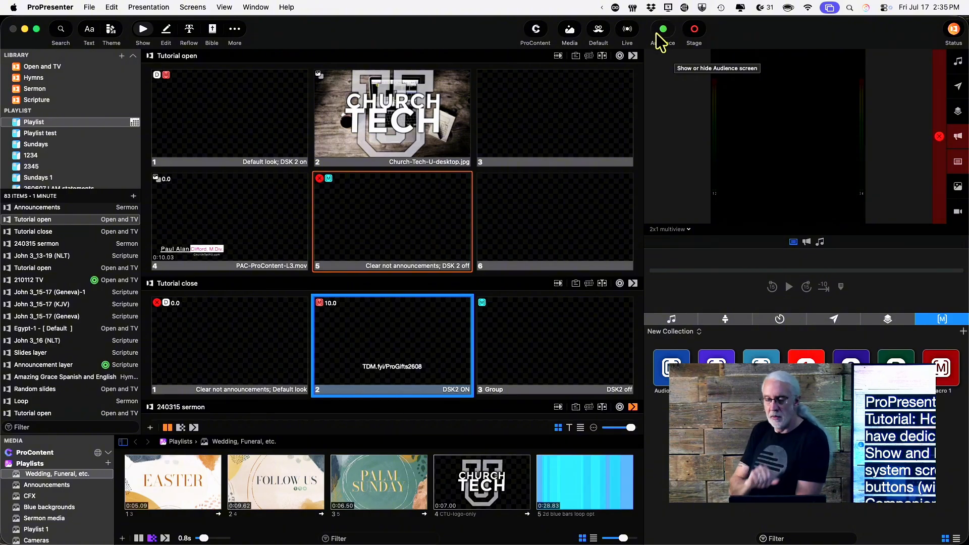
{"action": "left_click", "coordinate": [657, 34]}
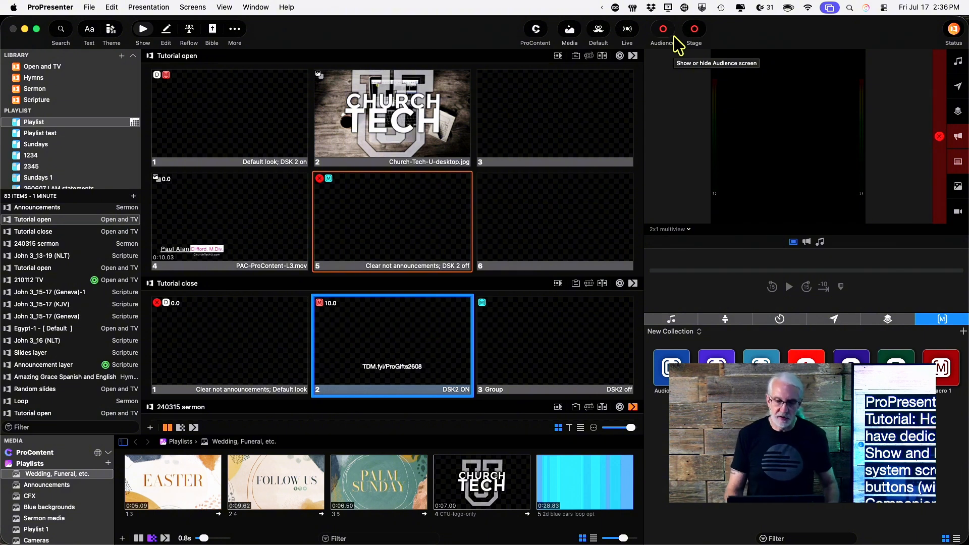
Step: Switch to Firefox and open the bitfocus.io website in a new browser tab
{"action": "left_click_drag", "start_coordinate": [736, 29], "coordinate": [745, 48]}
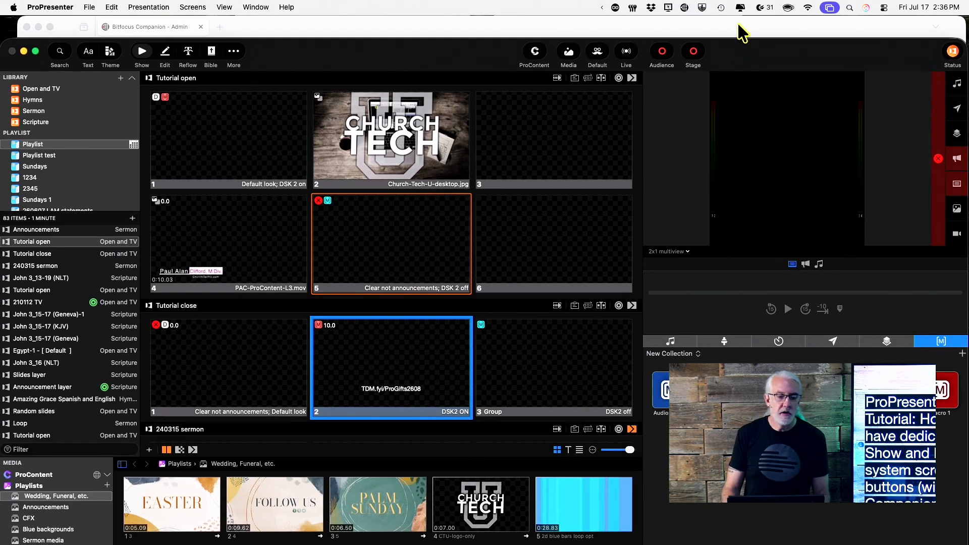
{"action": "left_click", "coordinate": [743, 27]}
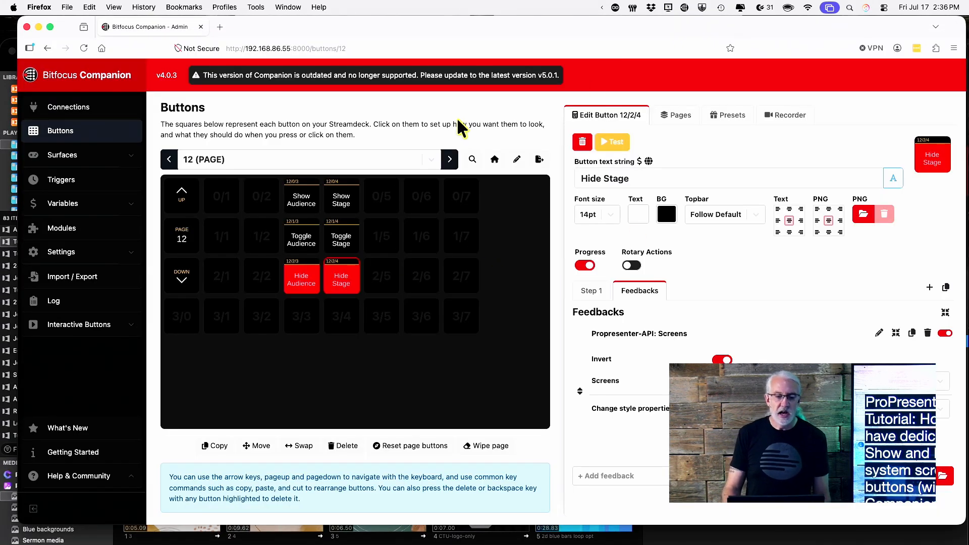
{"action": "key", "text": "super+t"}
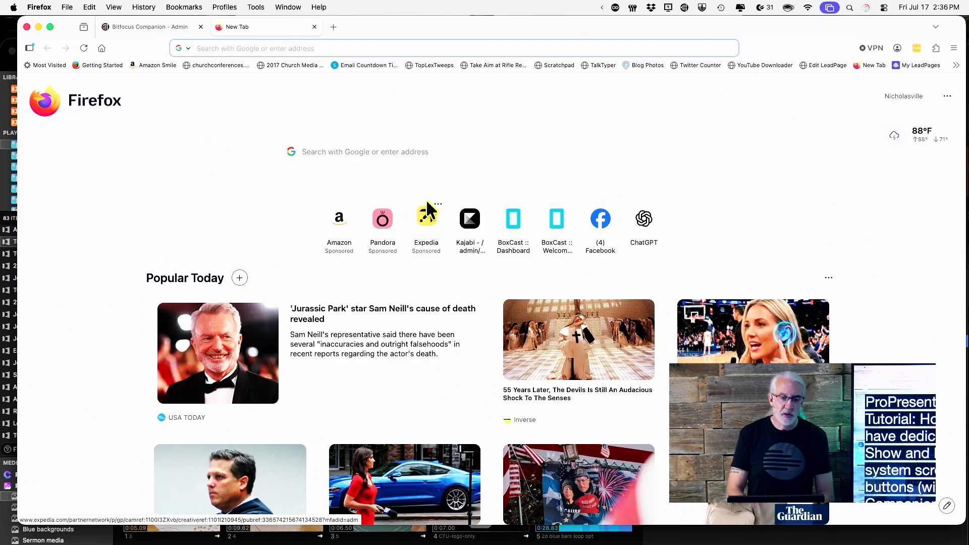
{"action": "type", "text": "bit"}
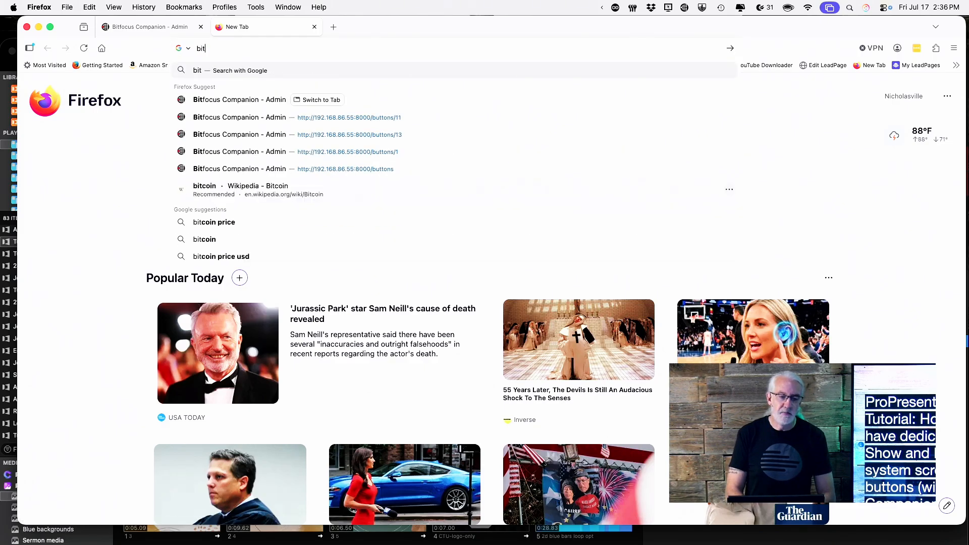
{"action": "type", "text": "focus."}
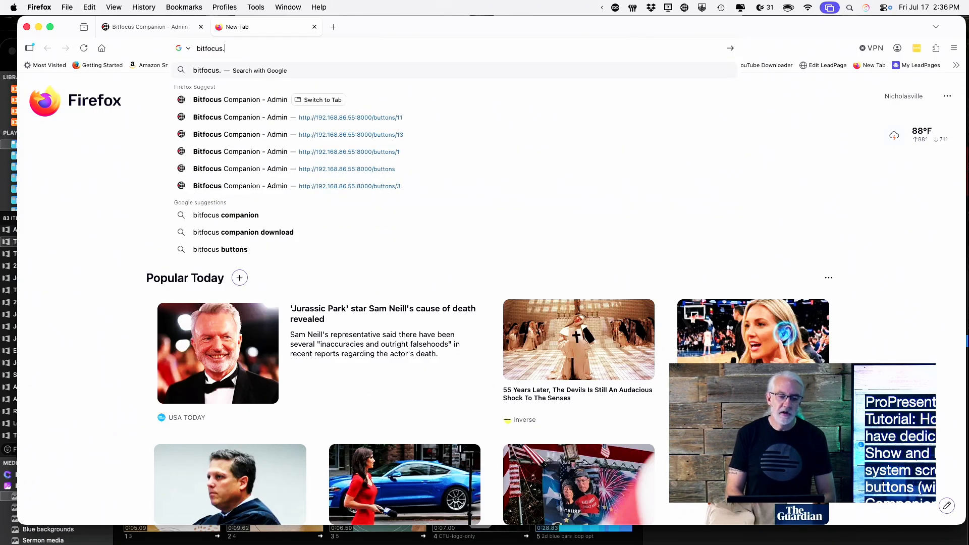
{"action": "type", "text": "io"}
{"action": "key", "text": "Return"}
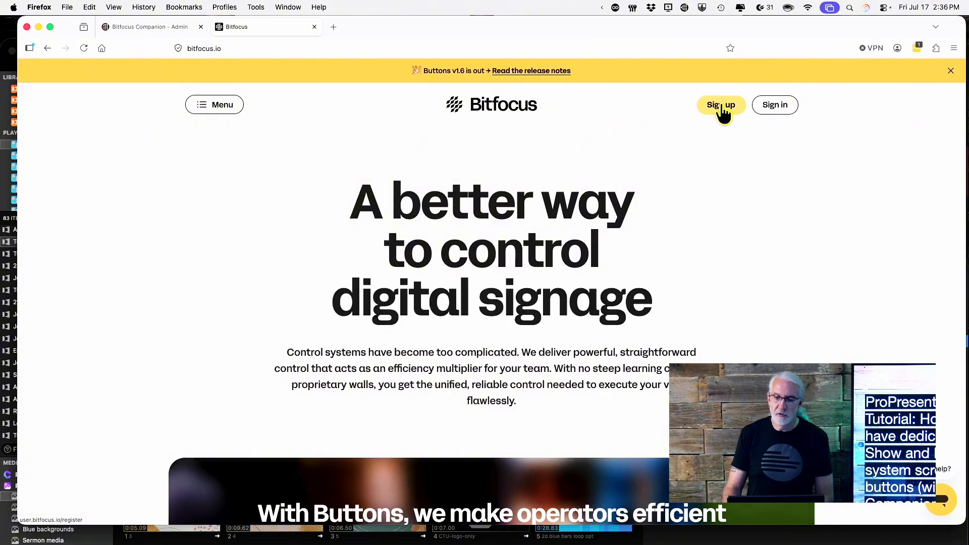
Step: Sign in to the Bitfocus user area and open the software Downloads page by way of the Companion product page
{"action": "left_click", "coordinate": [783, 112]}
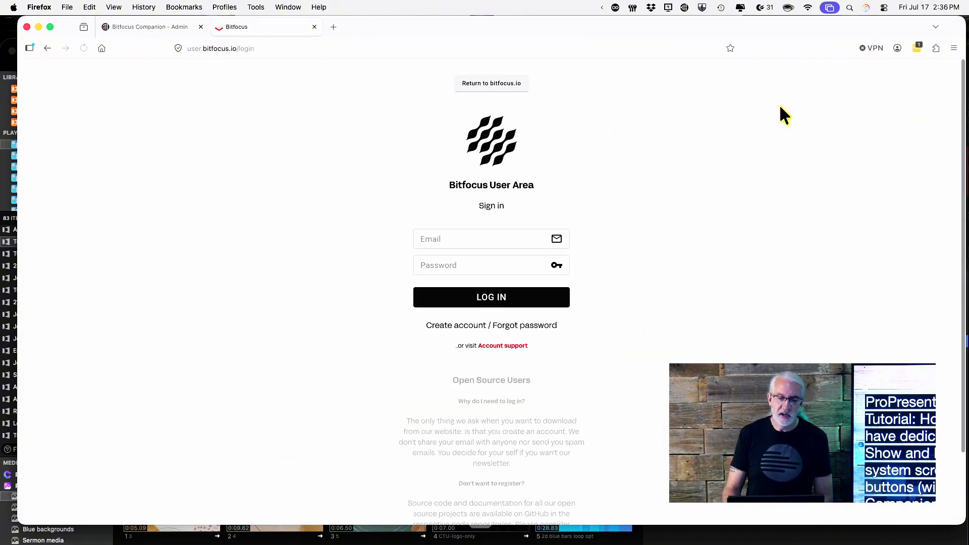
{"action": "left_click", "coordinate": [505, 299]}
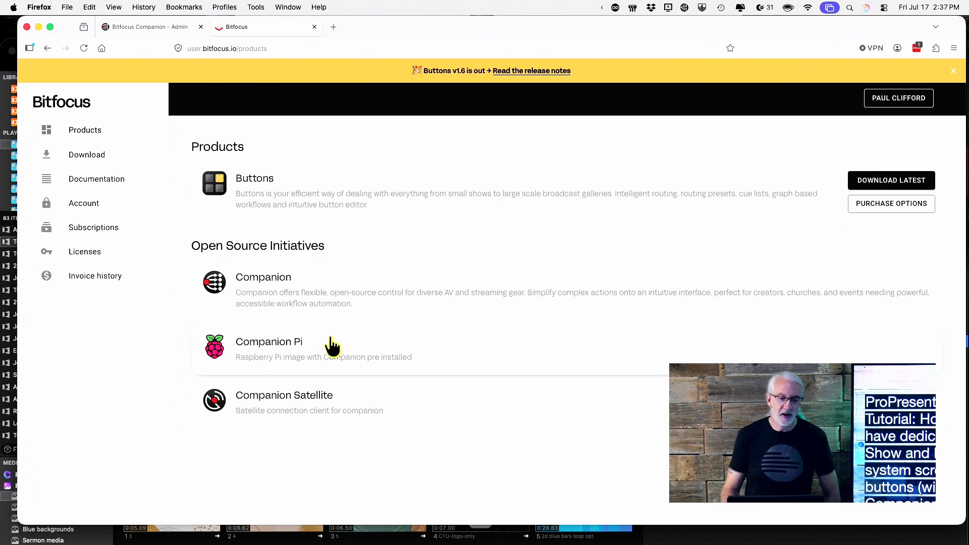
{"action": "left_click", "coordinate": [316, 296]}
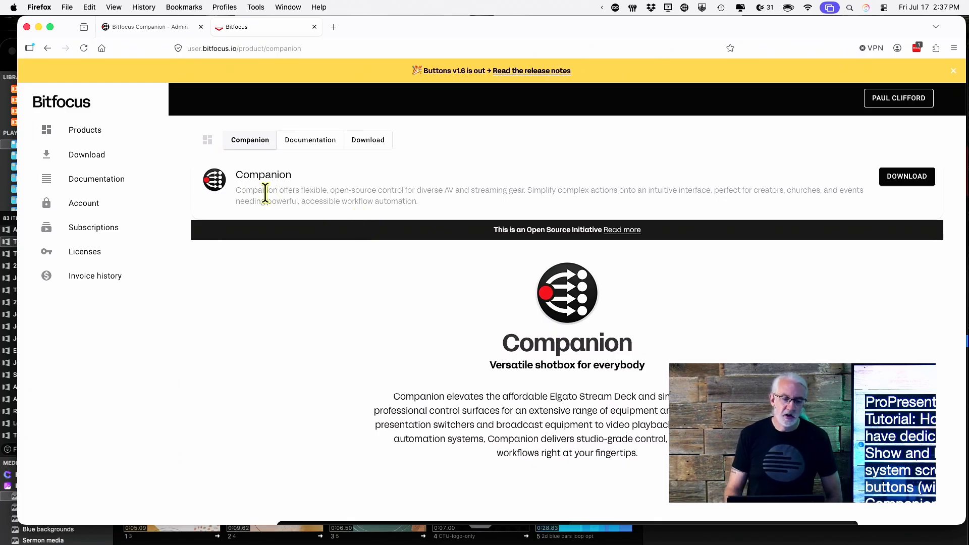
{"action": "left_click", "coordinate": [78, 158]}
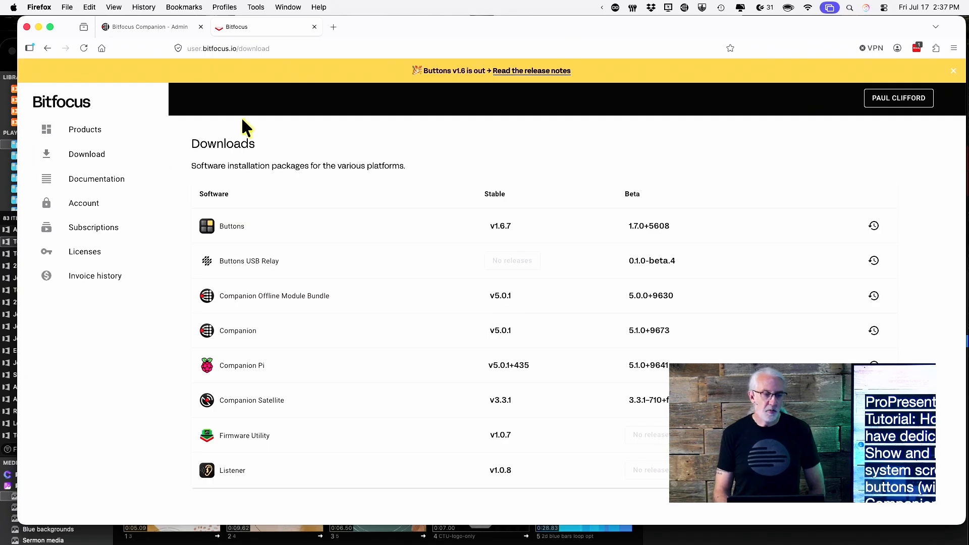
Step: Return to the Companion button page and arrange the browser and ProPresenter windows so the Audience/Stage indicators and button grid are both visible
{"action": "left_click", "coordinate": [145, 26]}
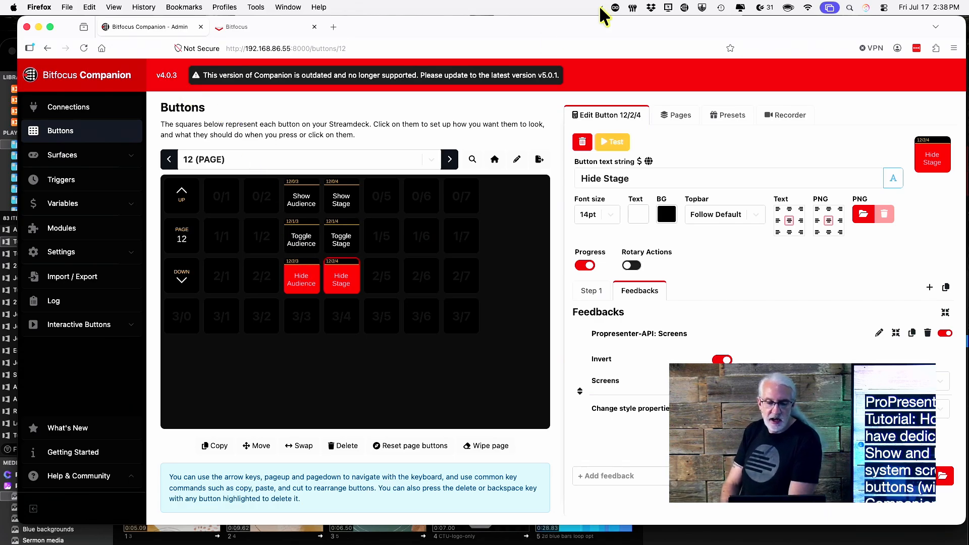
{"action": "left_click_drag", "start_coordinate": [600, 20], "coordinate": [625, 174]}
{"action": "left_click_drag", "start_coordinate": [743, 44], "coordinate": [101, 18]}
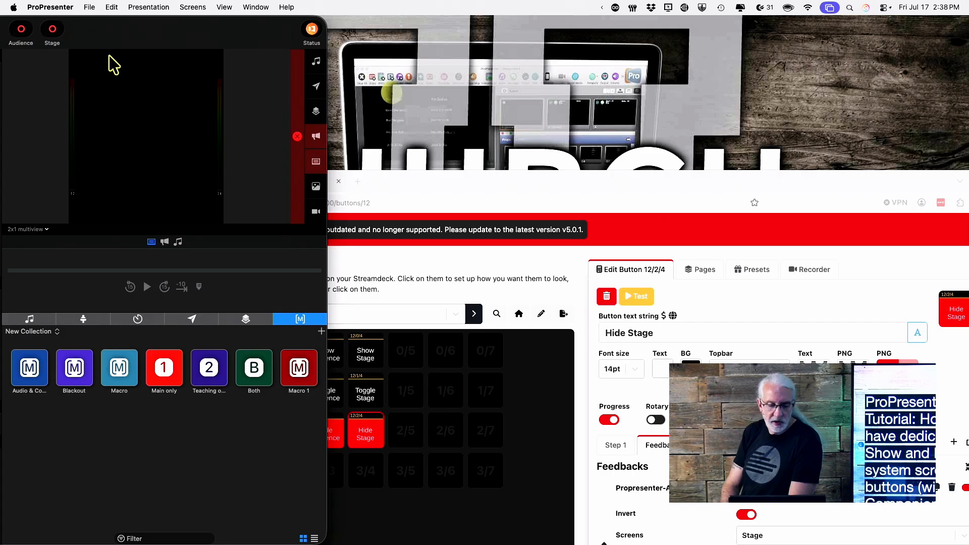
{"action": "left_click", "coordinate": [562, 177]}
{"action": "left_click_drag", "start_coordinate": [527, 177], "coordinate": [632, 176]}
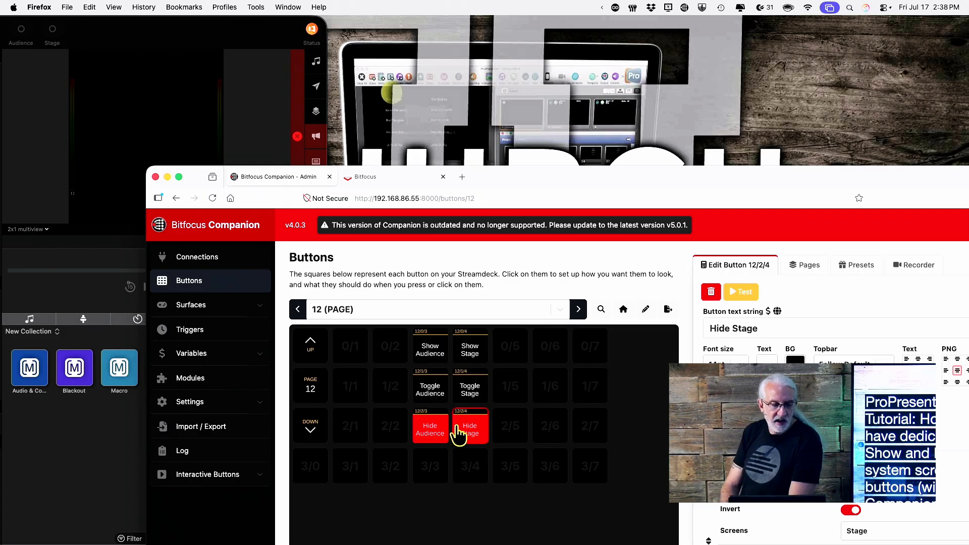
{"action": "left_click", "coordinate": [251, 50]}
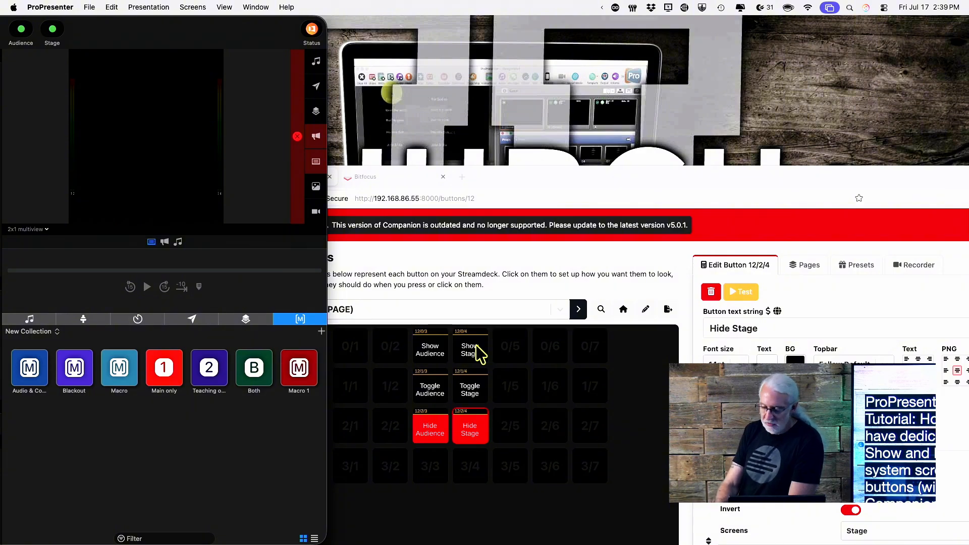
Step: Test the Toggle Audience button on page 12 several times while watching the Audience indicator in ProPresenter
{"action": "left_click", "coordinate": [438, 396]}
{"action": "left_click", "coordinate": [438, 395]}
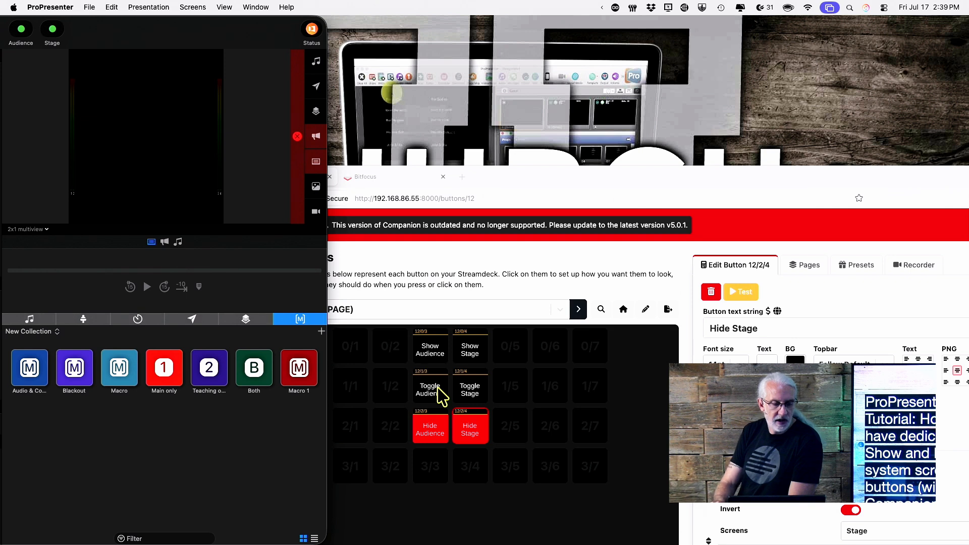
{"action": "left_click", "coordinate": [439, 395]}
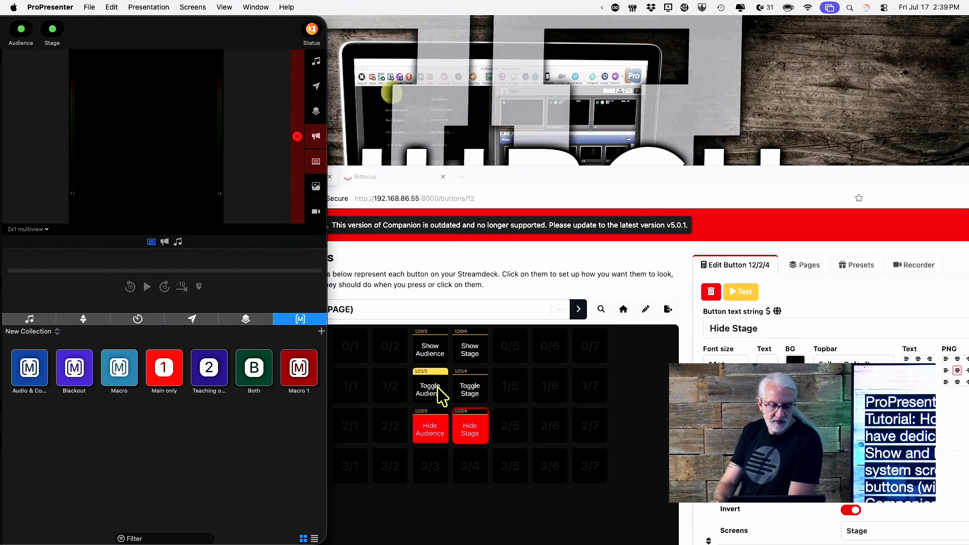
{"action": "left_click", "coordinate": [438, 395]}
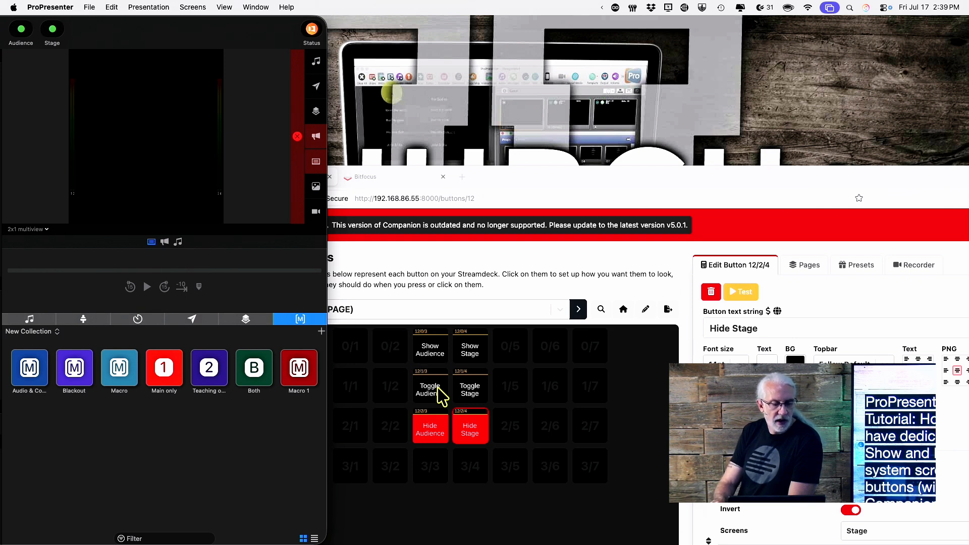
{"action": "left_click", "coordinate": [438, 395]}
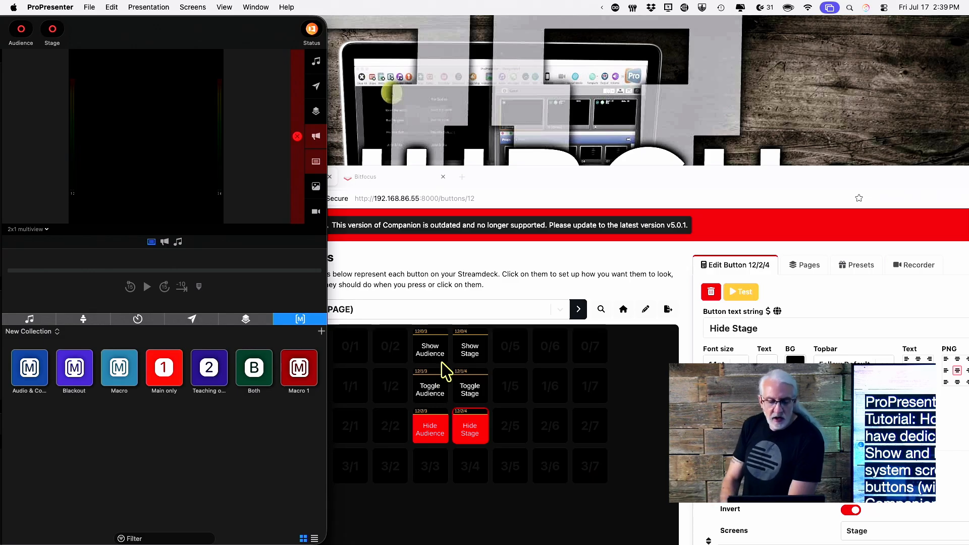
Step: Bring the Companion browser window back into full view and examine the press actions of the Hide Stage and Show Audience buttons
{"action": "left_click", "coordinate": [583, 182]}
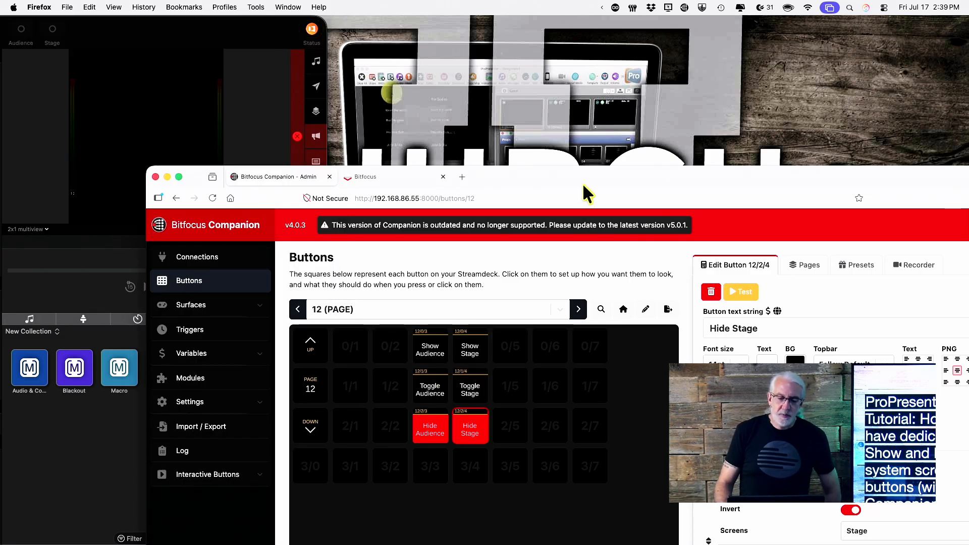
{"action": "left_click_drag", "start_coordinate": [583, 181], "coordinate": [459, 28]}
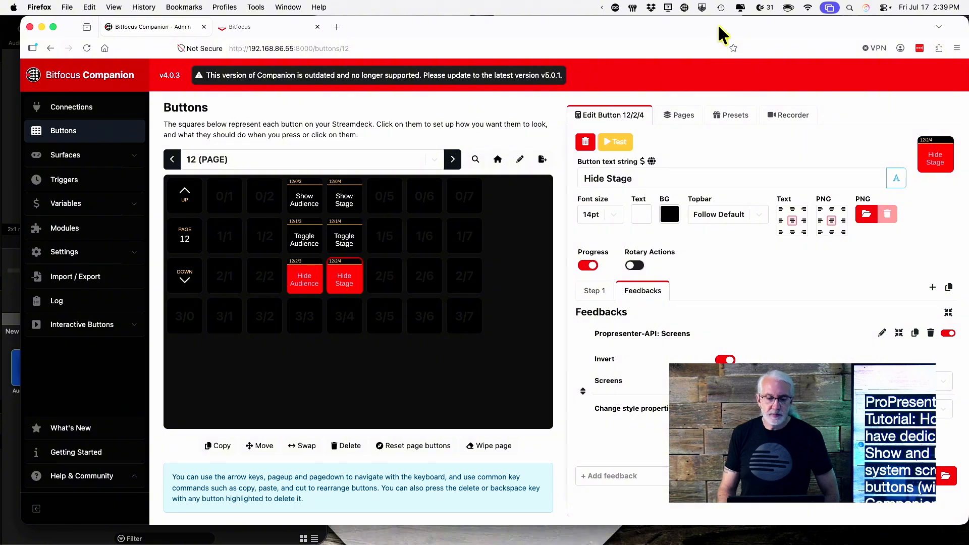
{"action": "left_click_drag", "start_coordinate": [717, 24], "coordinate": [702, 29]}
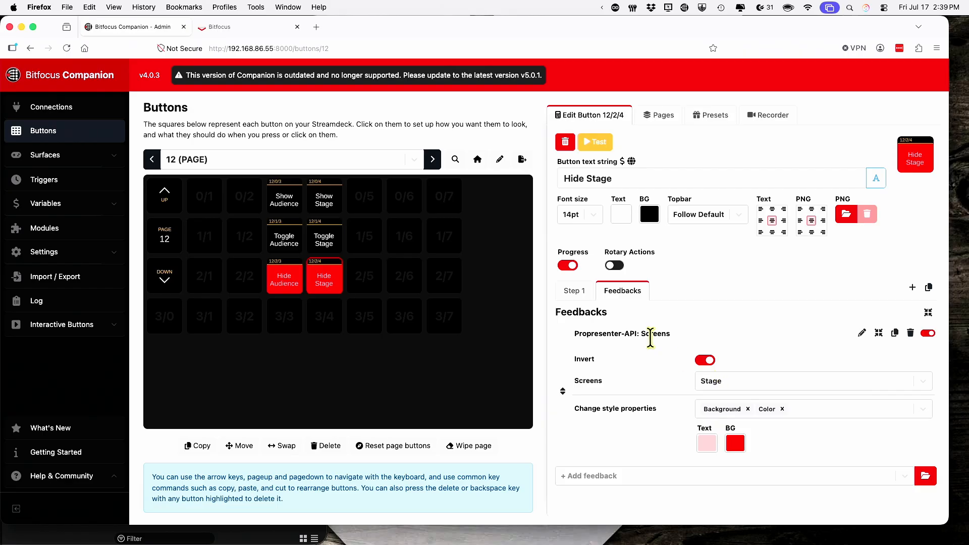
{"action": "left_click", "coordinate": [575, 291]}
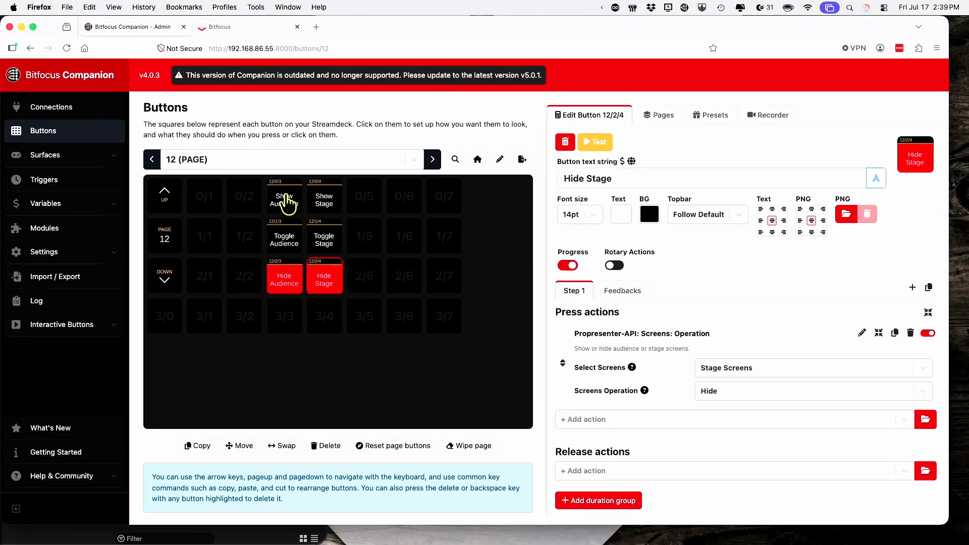
{"action": "left_click", "coordinate": [288, 203]}
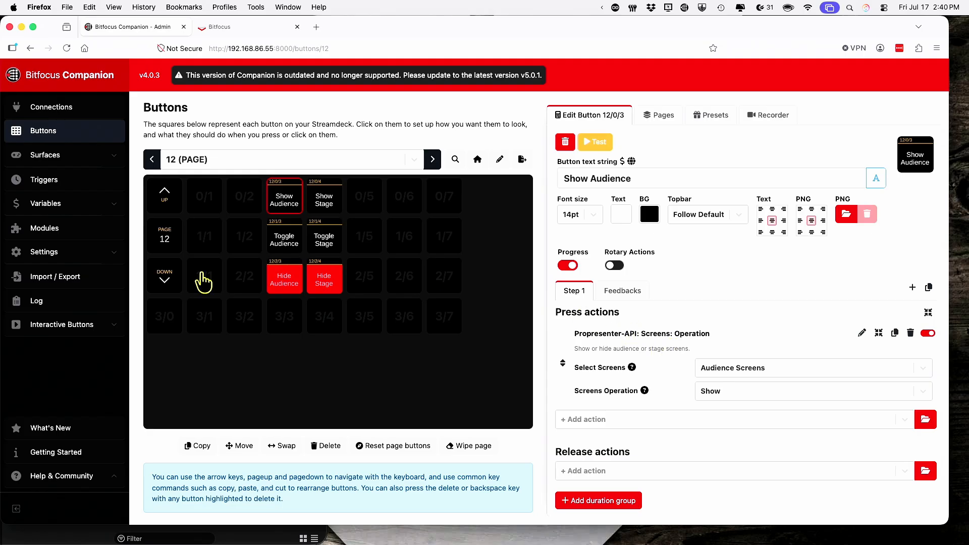
Step: Open the Propresenter-API connection and review its configuration, including the computer IP address and network port settings
{"action": "left_click", "coordinate": [65, 108]}
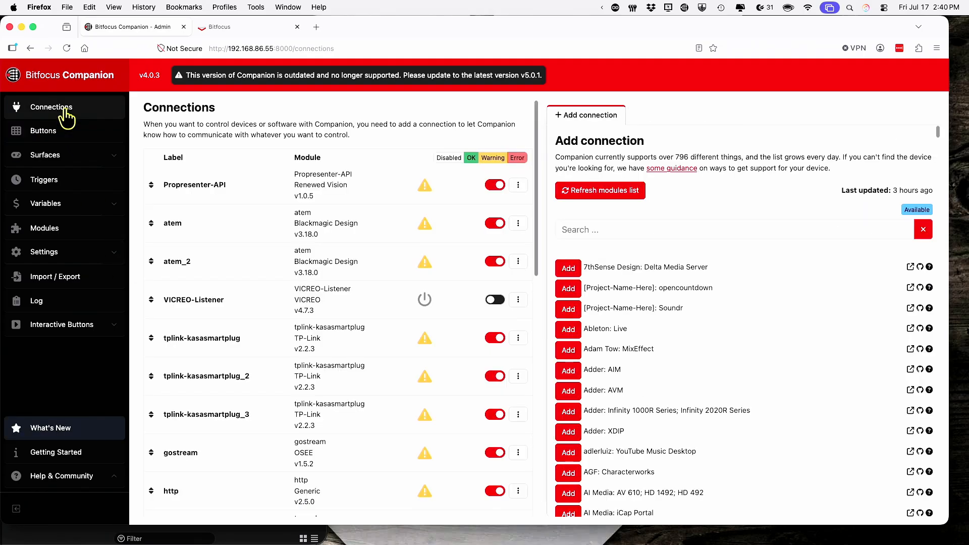
{"action": "left_click", "coordinate": [176, 184]}
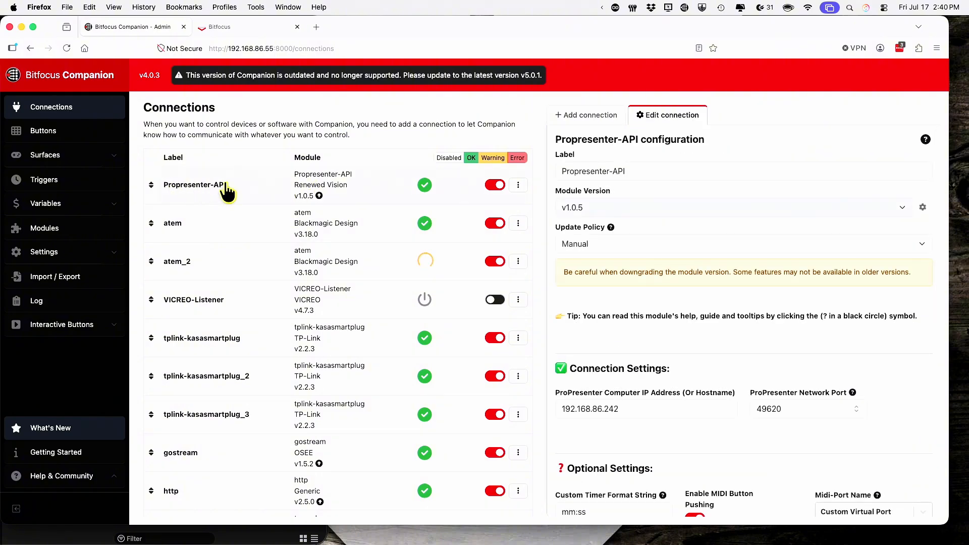
{"action": "scroll", "coordinate": [651, 265], "scroll_direction": "down", "scroll_amount": 3}
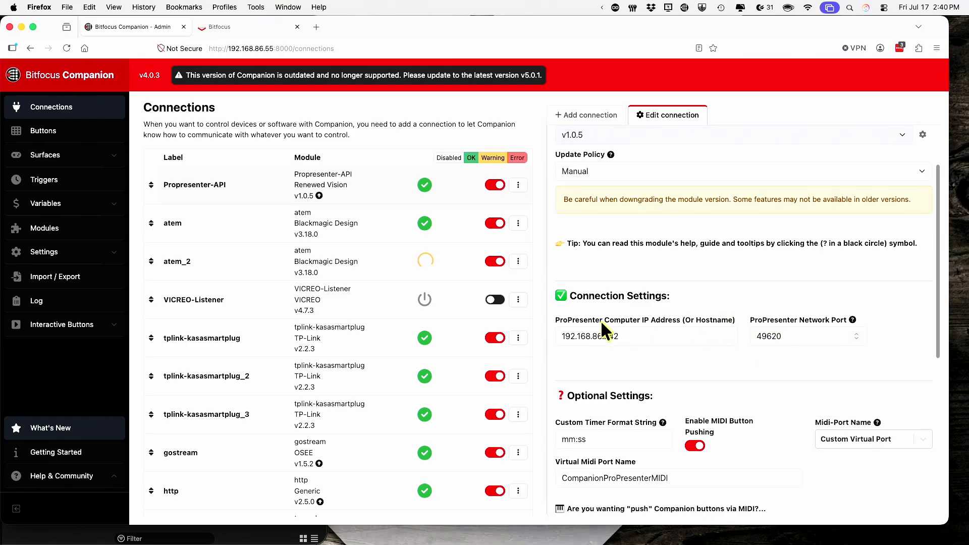
{"action": "scroll", "coordinate": [601, 320], "scroll_direction": "up", "scroll_amount": 3}
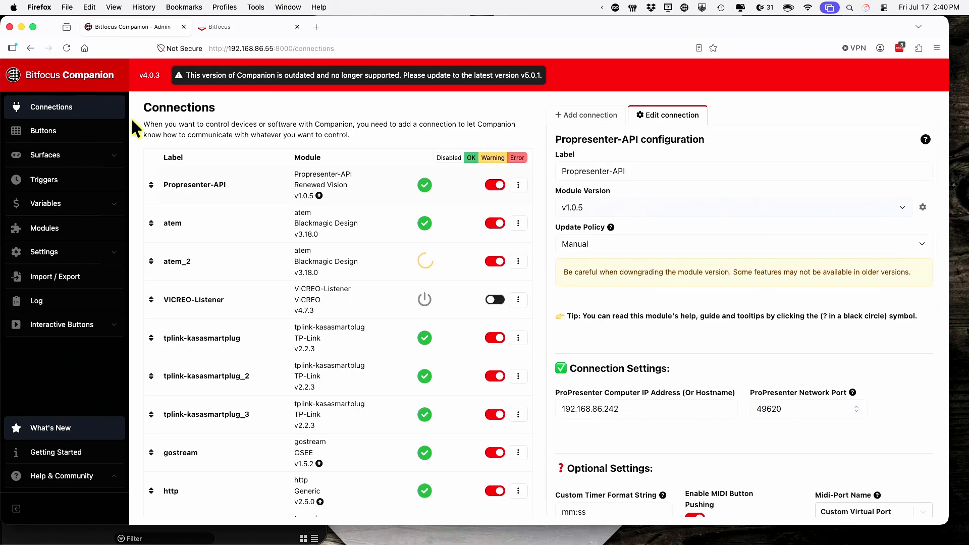
Step: Reopen the Show Audience button on page 12 and review the available Screens Operation choices without changing the setting
{"action": "left_click", "coordinate": [67, 138]}
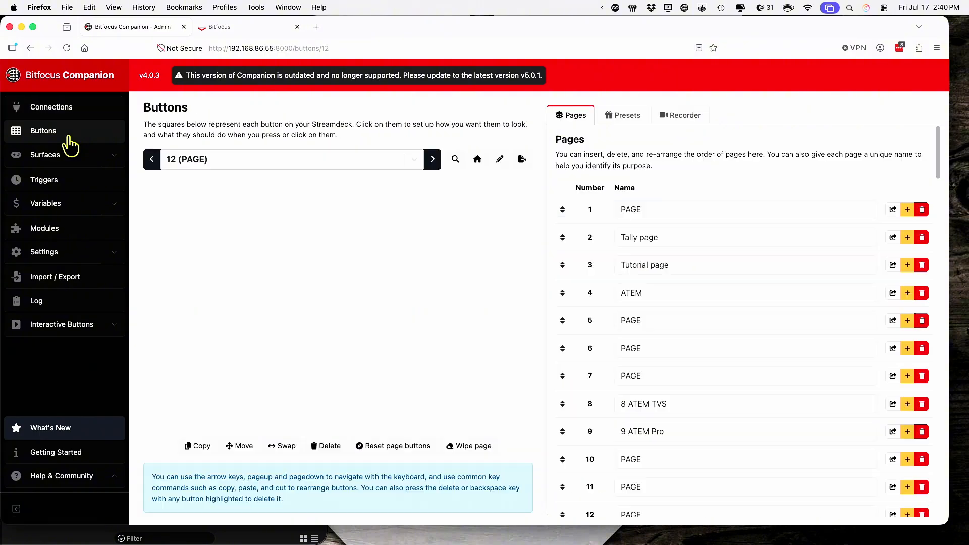
{"action": "left_click", "coordinate": [280, 199]}
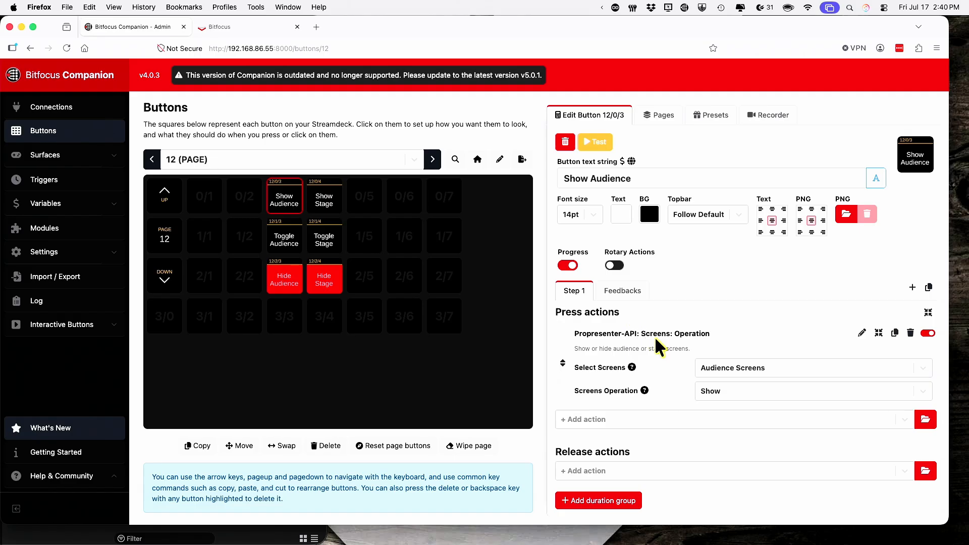
{"action": "left_click", "coordinate": [740, 389]}
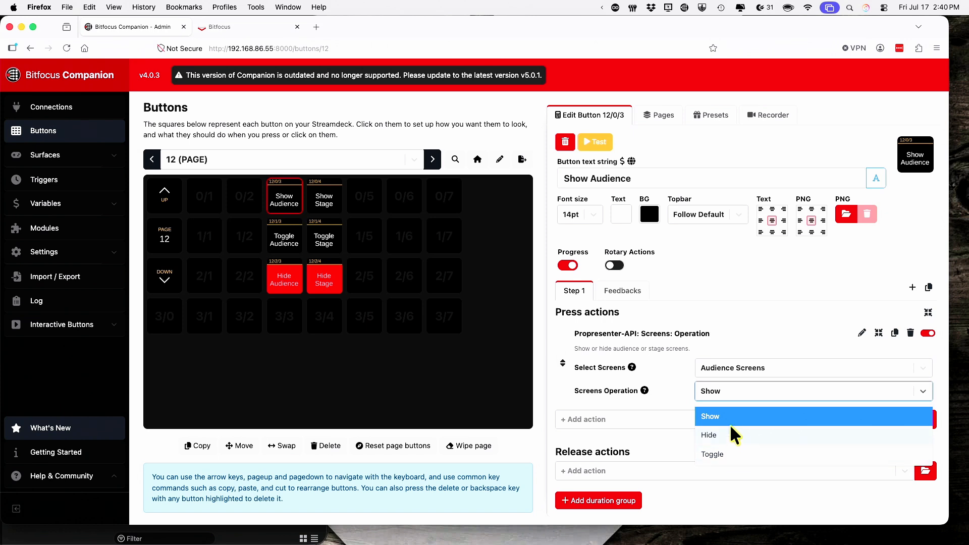
{"action": "left_click", "coordinate": [732, 287]}
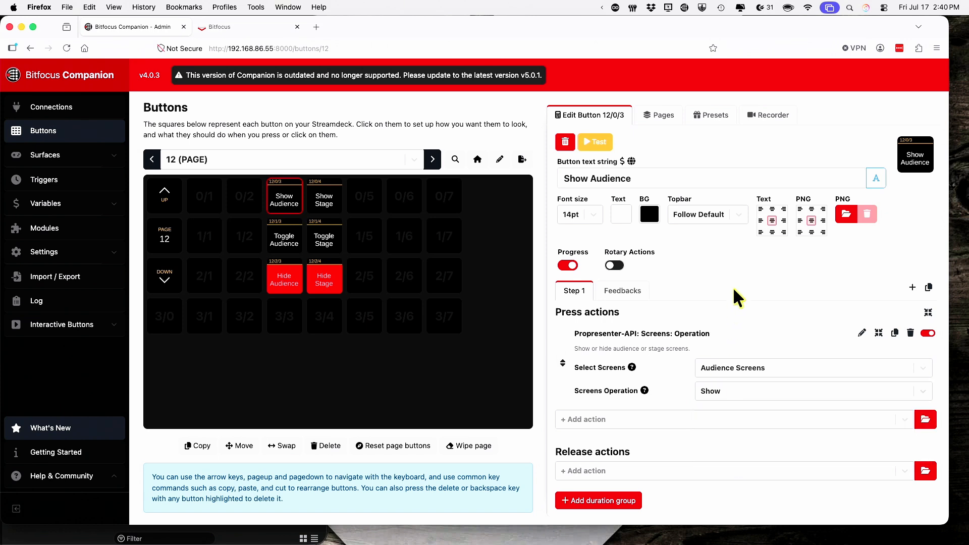
Step: Create a new regular button in the empty 0/6 slot of page 12
{"action": "left_click", "coordinate": [402, 202]}
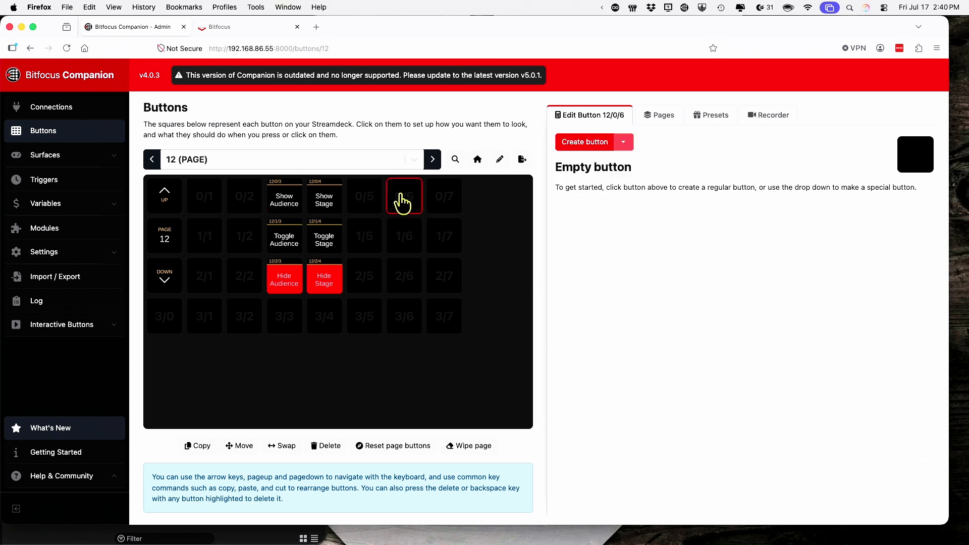
{"action": "left_click", "coordinate": [588, 144]}
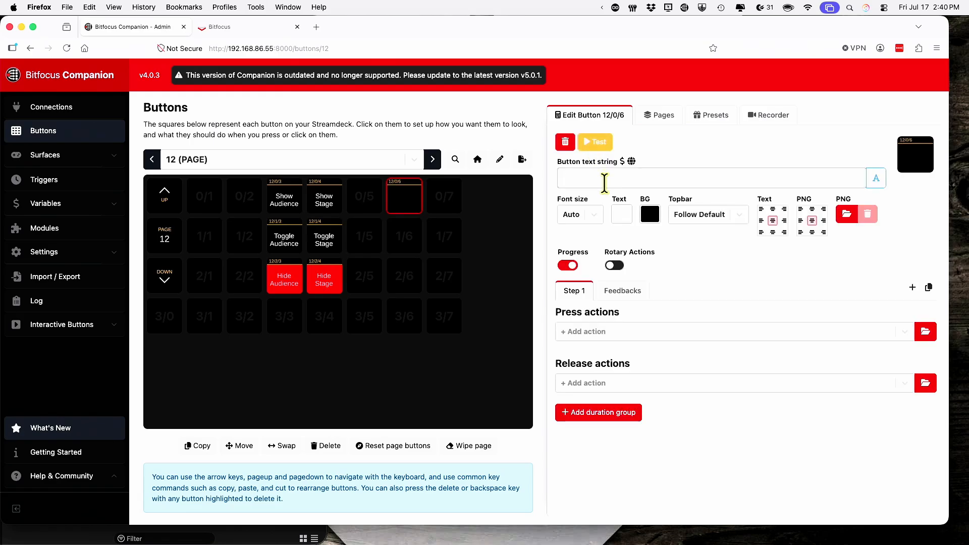
Step: Label the new 12/0/6 button "Toggle both" and set its font size to 14pt
{"action": "type", "text": "Toggle both"}
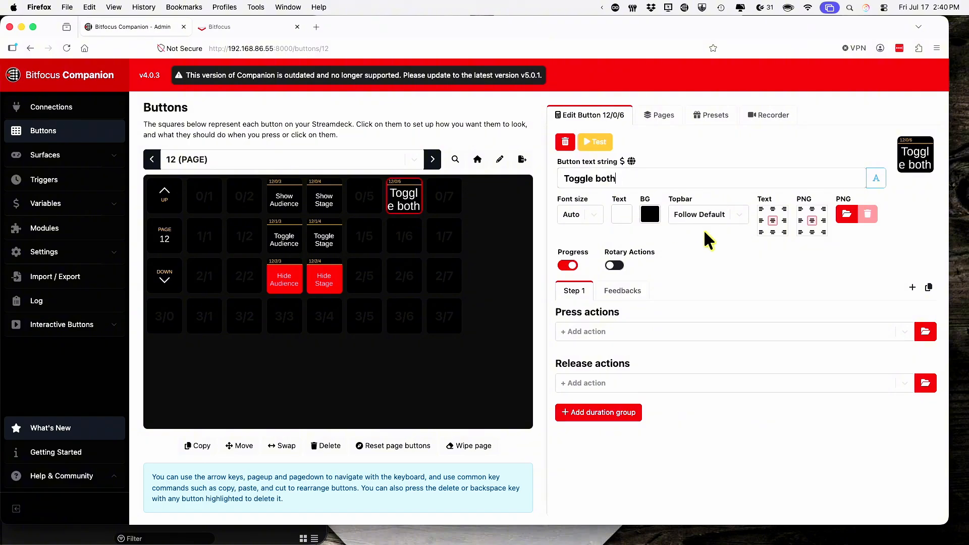
{"action": "left_click", "coordinate": [594, 216]}
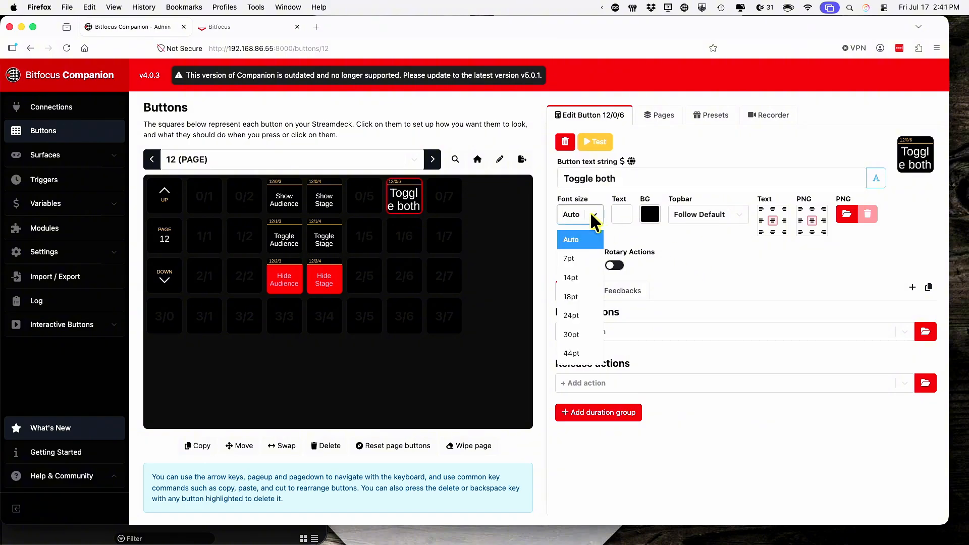
{"action": "left_click", "coordinate": [577, 279]}
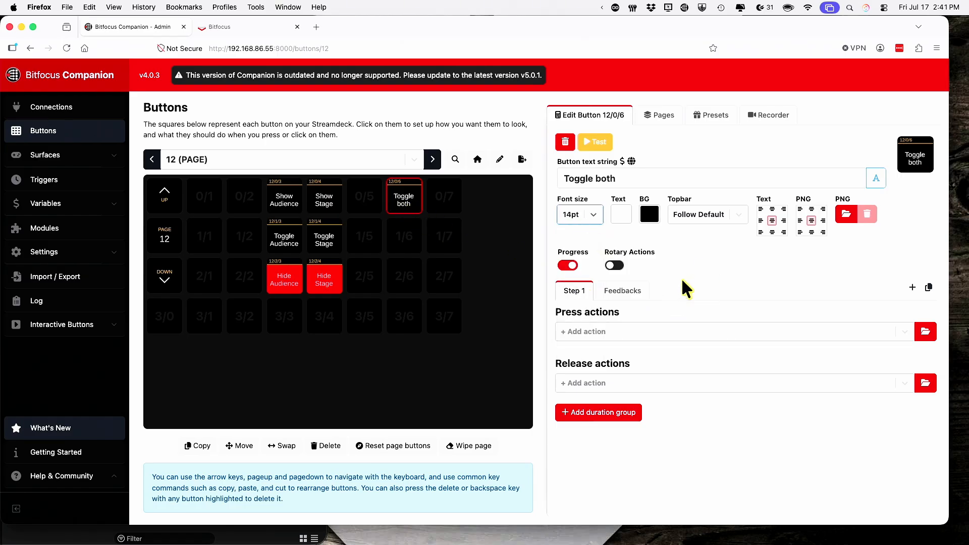
Step: Find the ProPresenter actions and add Propresenter-API: Screens: Operation as a press action of the Toggle both button
{"action": "left_click", "coordinate": [644, 329]}
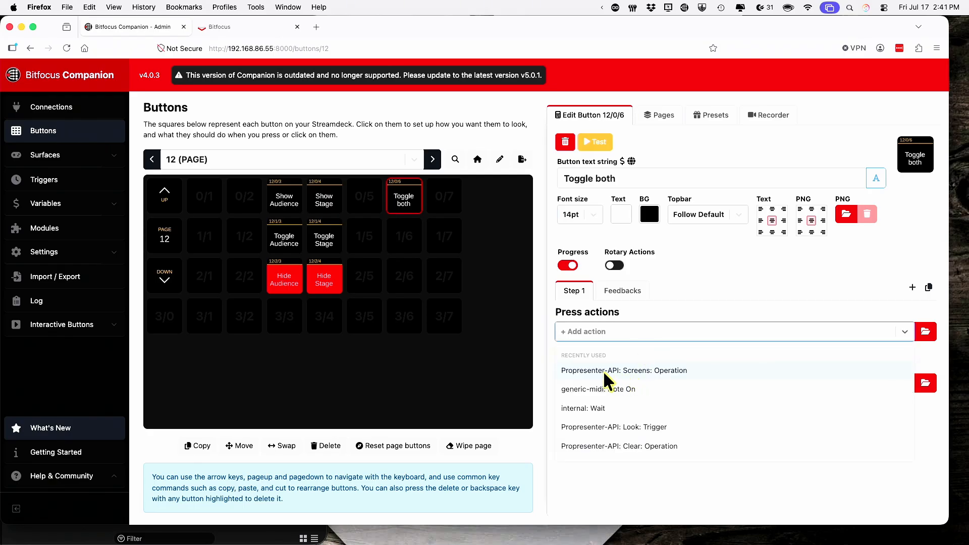
{"action": "left_click", "coordinate": [627, 328]}
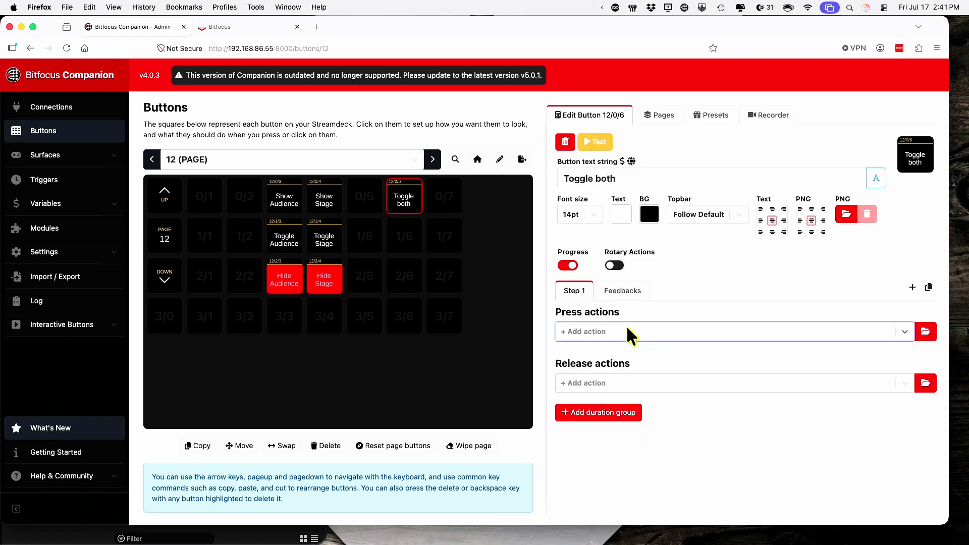
{"action": "type", "text": ";pro"}
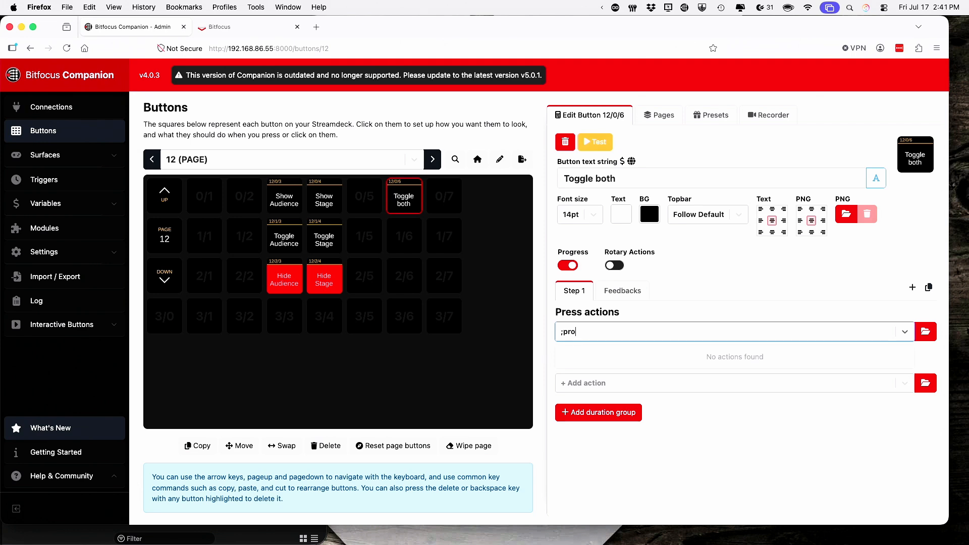
{"action": "type", "text": "ProPresenter"}
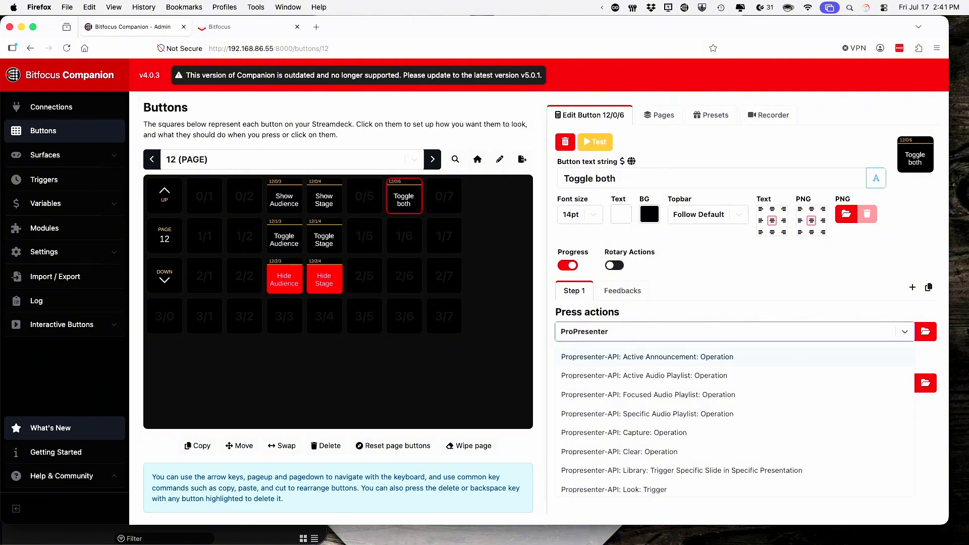
{"action": "key", "text": "Down"}
{"action": "key", "text": "Down"}
{"action": "key", "text": "Down"}
{"action": "key", "text": "Up"}
{"action": "scroll", "coordinate": [653, 437], "scroll_direction": "down", "scroll_amount": 3}
{"action": "scroll", "coordinate": [654, 438], "scroll_direction": "down", "scroll_amount": 5}
{"action": "scroll", "coordinate": [653, 437], "scroll_direction": "down", "scroll_amount": 5}
{"action": "scroll", "coordinate": [654, 437], "scroll_direction": "down", "scroll_amount": 2}
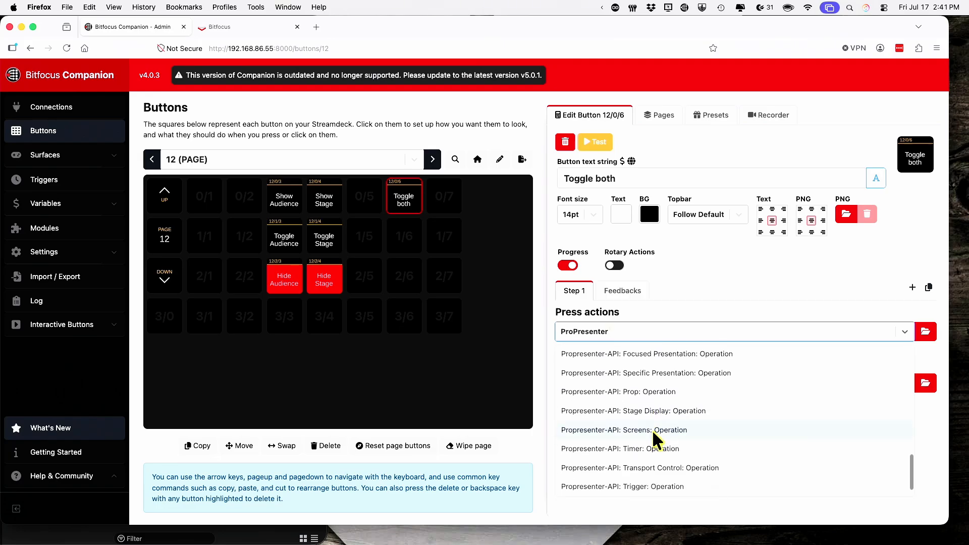
{"action": "left_click", "coordinate": [654, 432]}
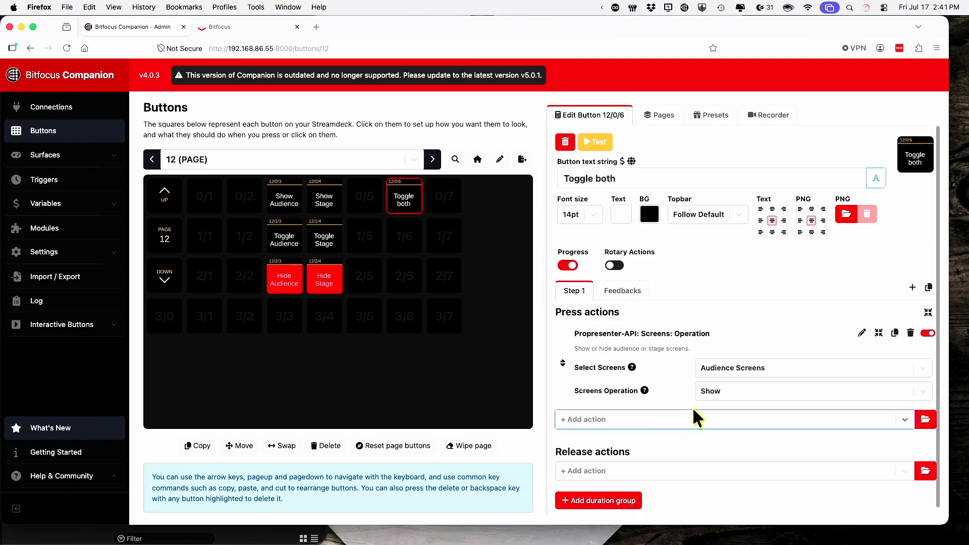
Step: Review the choices of the press action and set its Screens Operation to Toggle for Audience Screens
{"action": "left_click", "coordinate": [736, 394]}
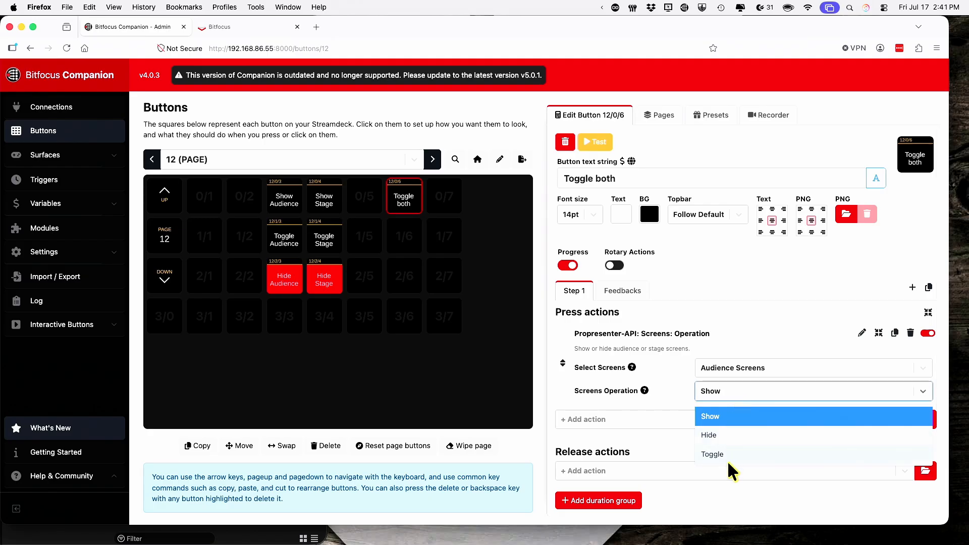
{"action": "left_click", "coordinate": [682, 384]}
{"action": "left_click", "coordinate": [759, 366]}
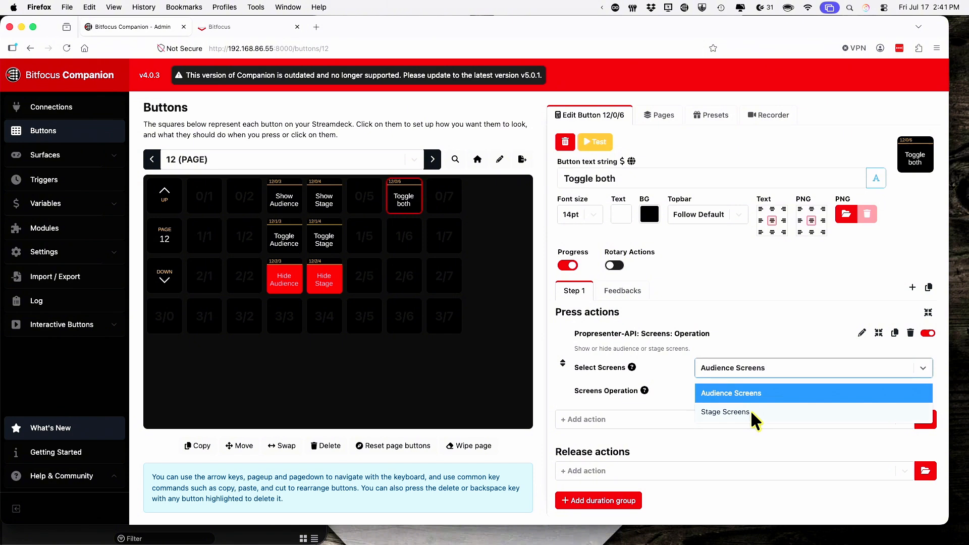
{"action": "left_click", "coordinate": [763, 330]}
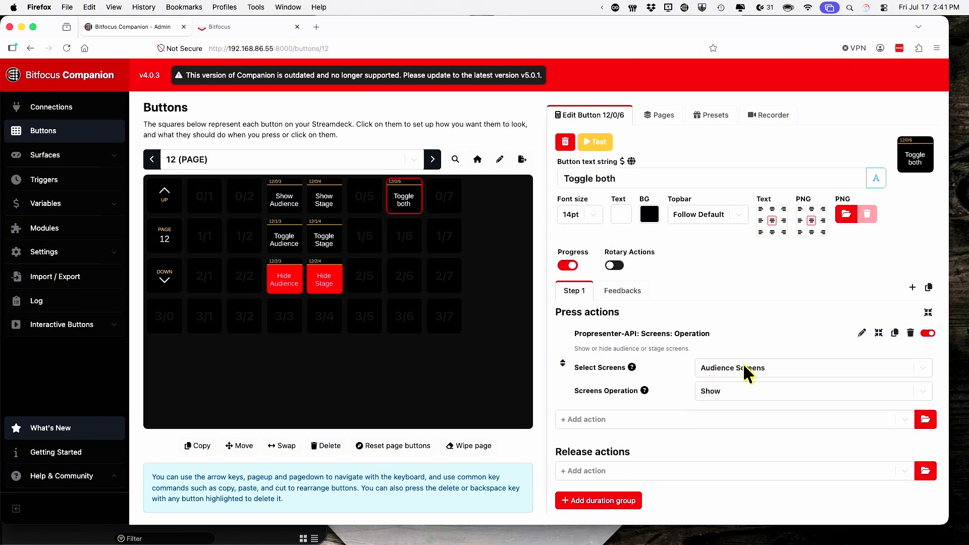
{"action": "left_click", "coordinate": [741, 395]}
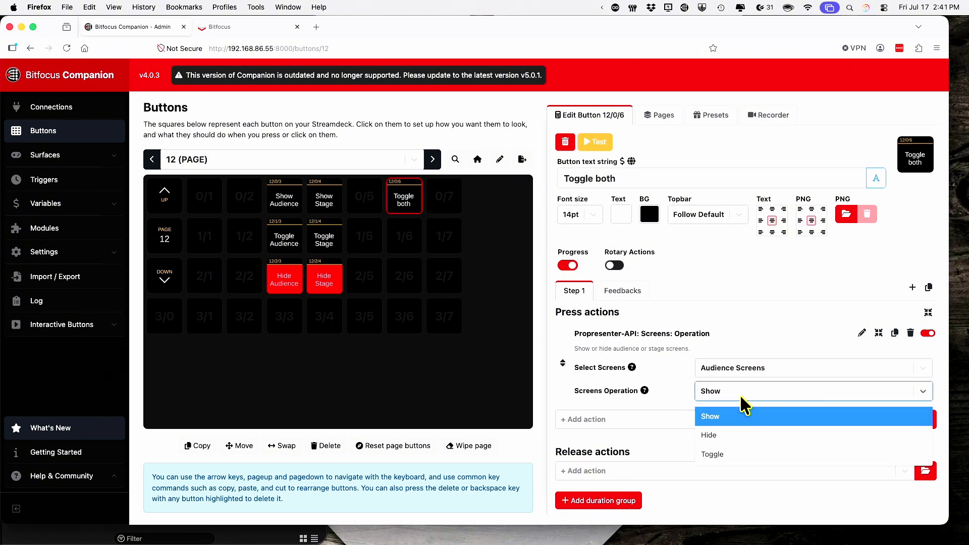
{"action": "left_click", "coordinate": [731, 456]}
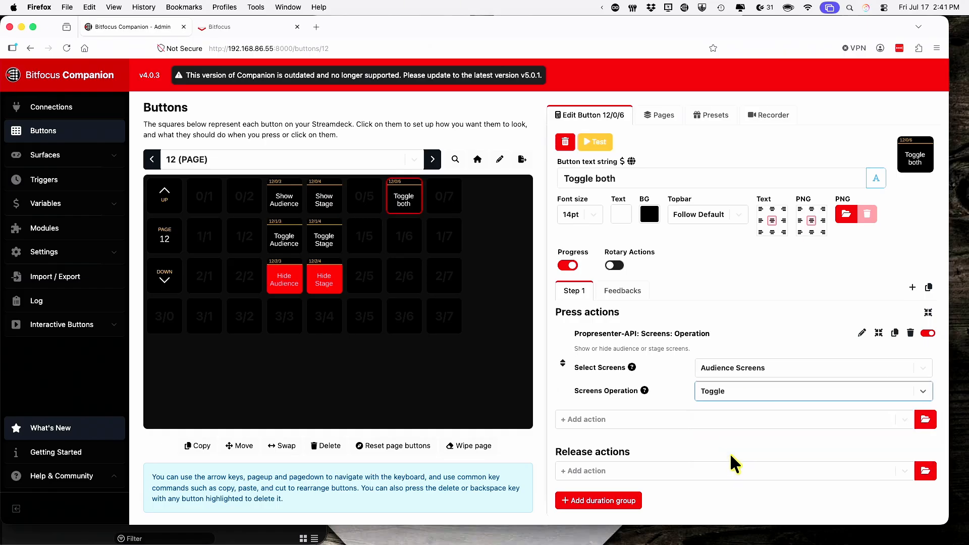
Step: Add a second Propresenter-API: Screens: Operation press action and configure it to Toggle the Stage Screens
{"action": "left_click", "coordinate": [702, 421]}
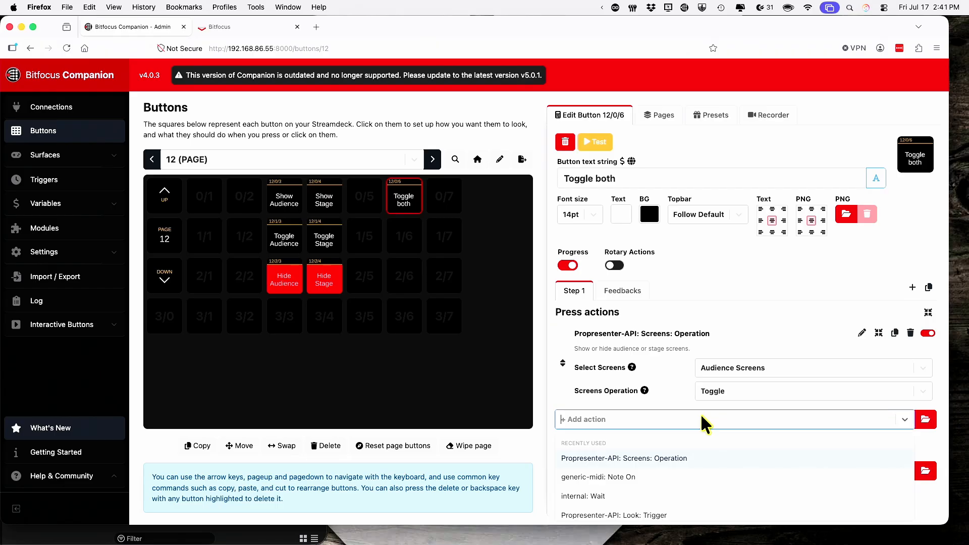
{"action": "left_click", "coordinate": [673, 458]}
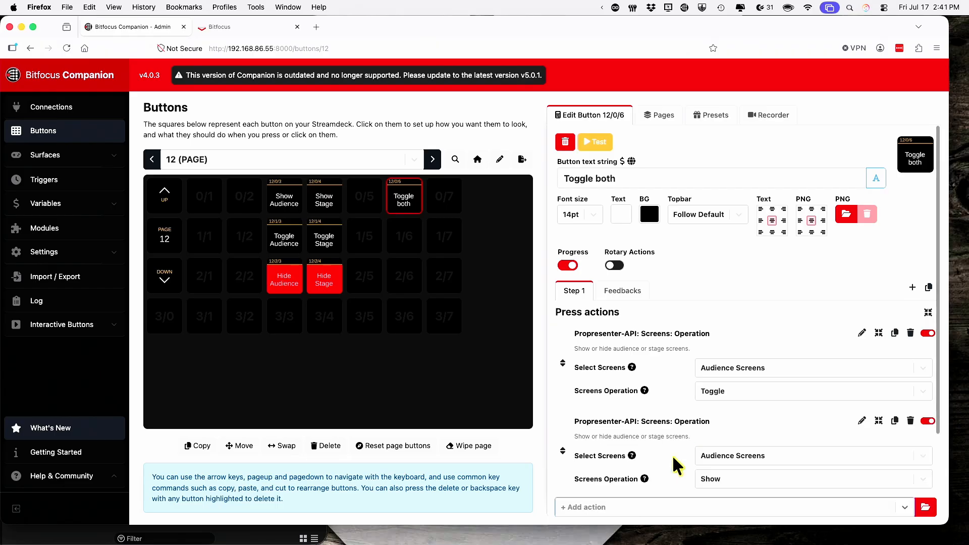
{"action": "scroll", "coordinate": [720, 428], "scroll_direction": "down", "scroll_amount": 2}
{"action": "scroll", "coordinate": [722, 430], "scroll_direction": "down", "scroll_amount": 1}
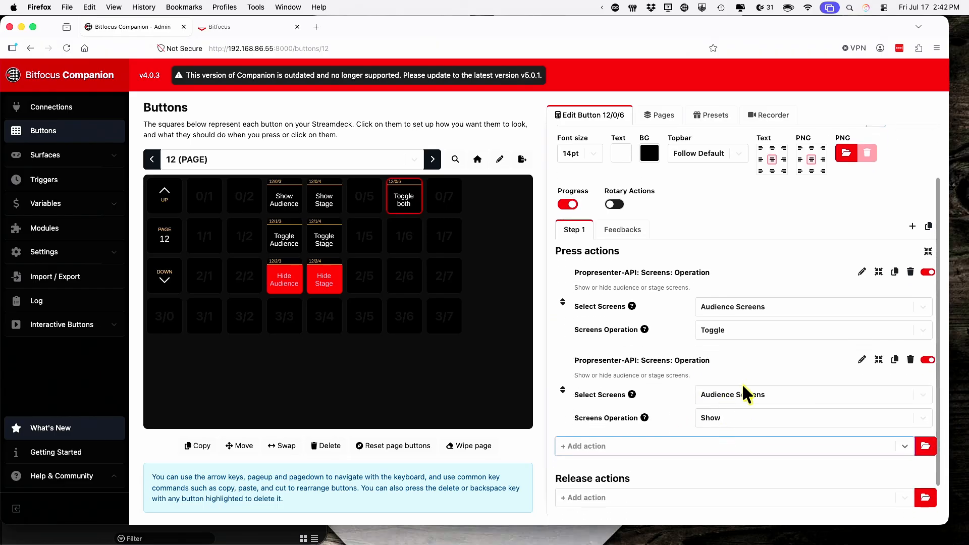
{"action": "left_click", "coordinate": [733, 423]}
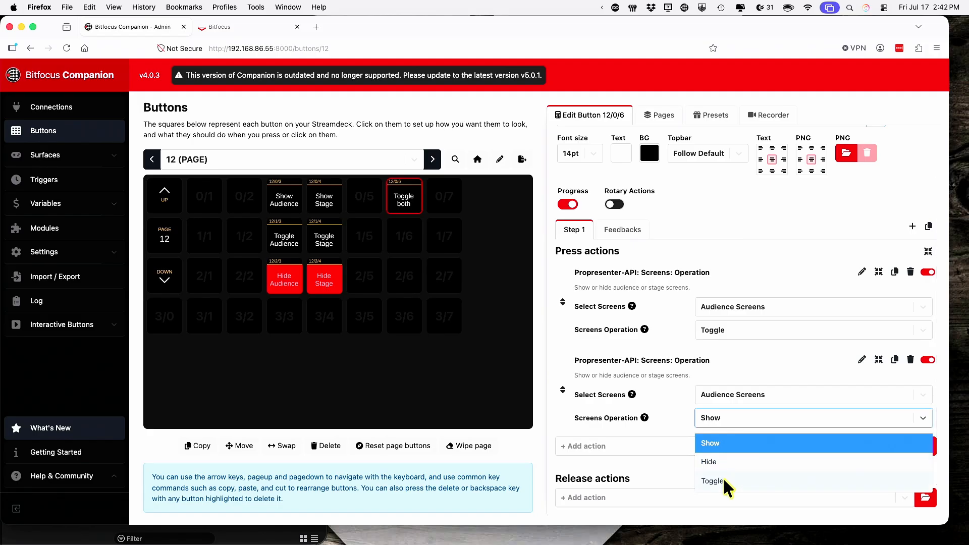
{"action": "left_click", "coordinate": [722, 479]}
{"action": "left_click", "coordinate": [738, 393]}
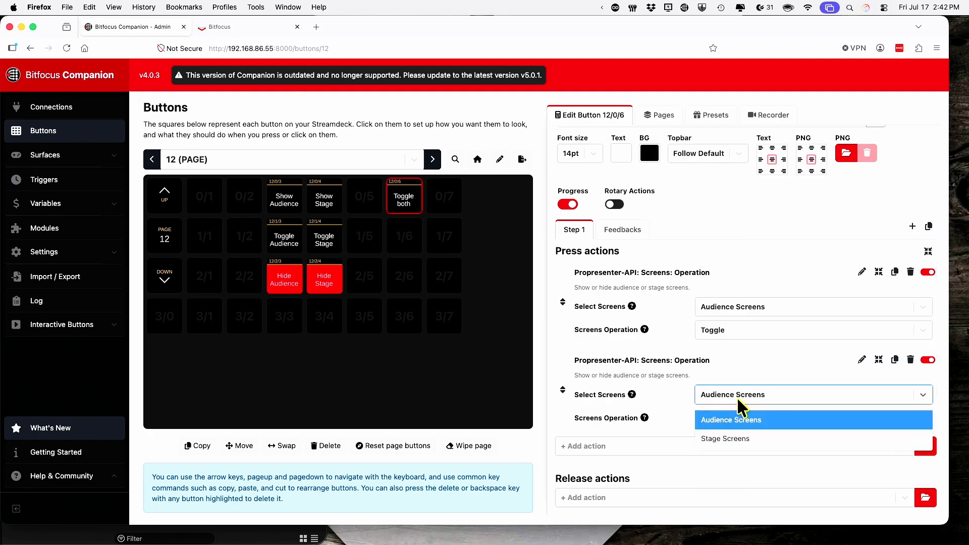
{"action": "left_click", "coordinate": [733, 441]}
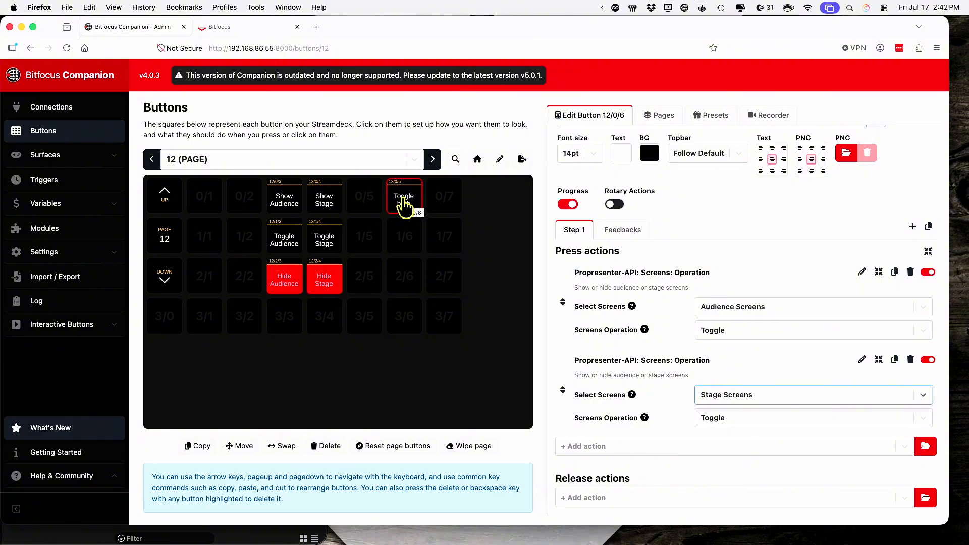
Step: Switch to ProPresenter to check the Audience and Stage screen indicators, and return to the Companion browser window
{"action": "key", "text": "super+Tab"}
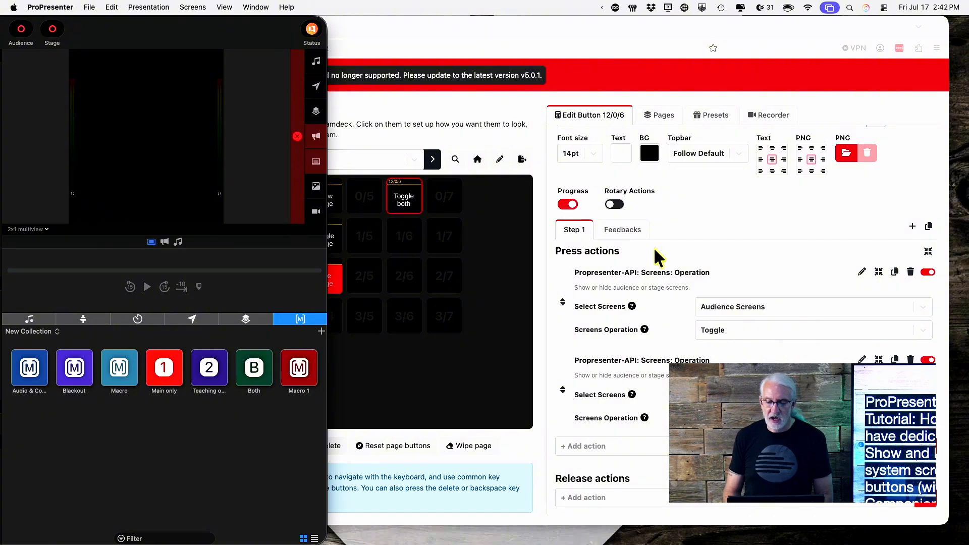
{"action": "left_click", "coordinate": [624, 229]}
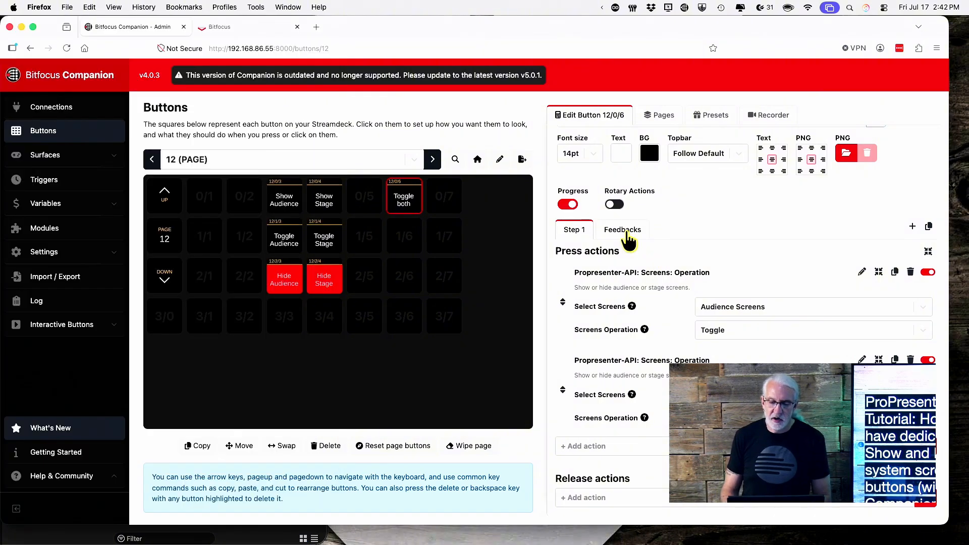
Step: Add a Propresenter-API: Screens feedback to the Toggle both button
{"action": "left_click", "coordinate": [624, 230]}
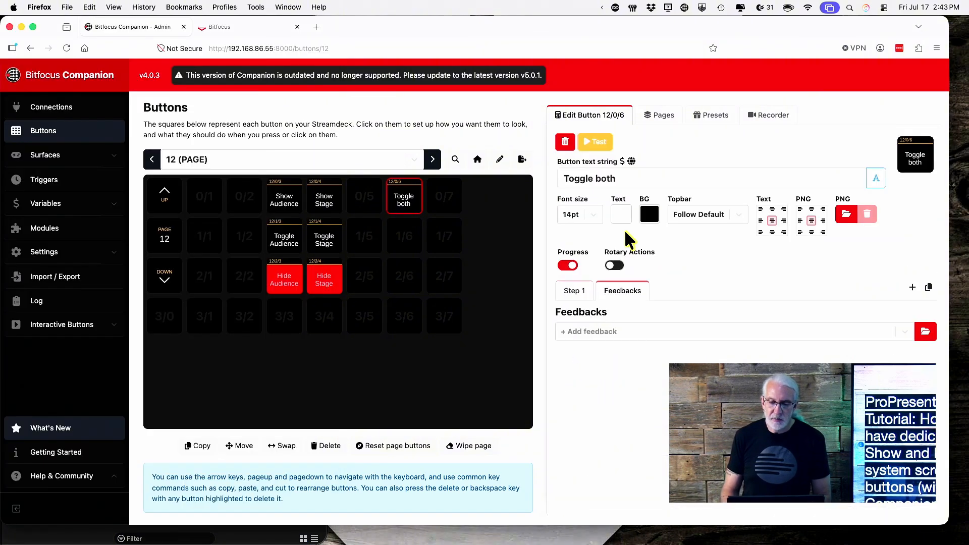
{"action": "left_click", "coordinate": [640, 333]}
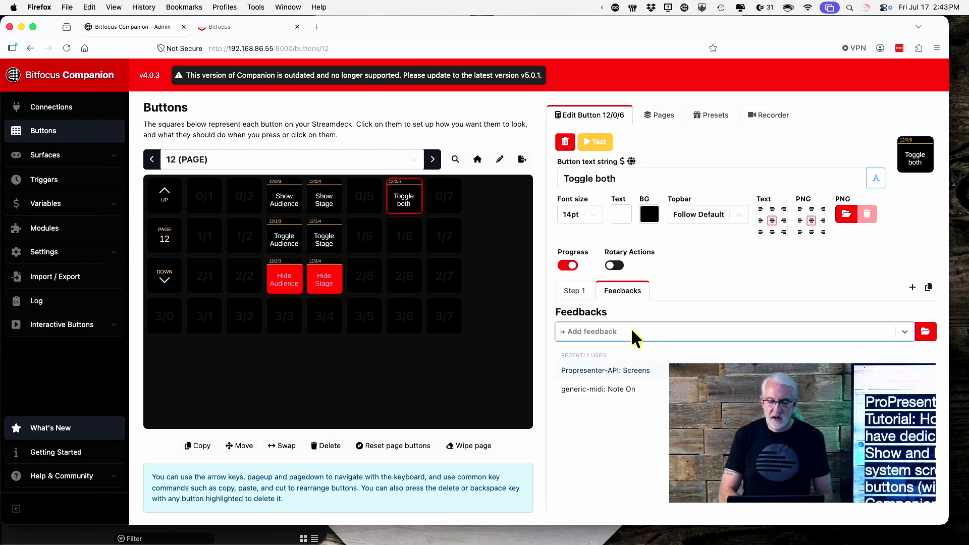
{"action": "type", "text": ";"}
{"action": "key", "text": "BackSpace"}
{"action": "type", "text": "ProPresenter"}
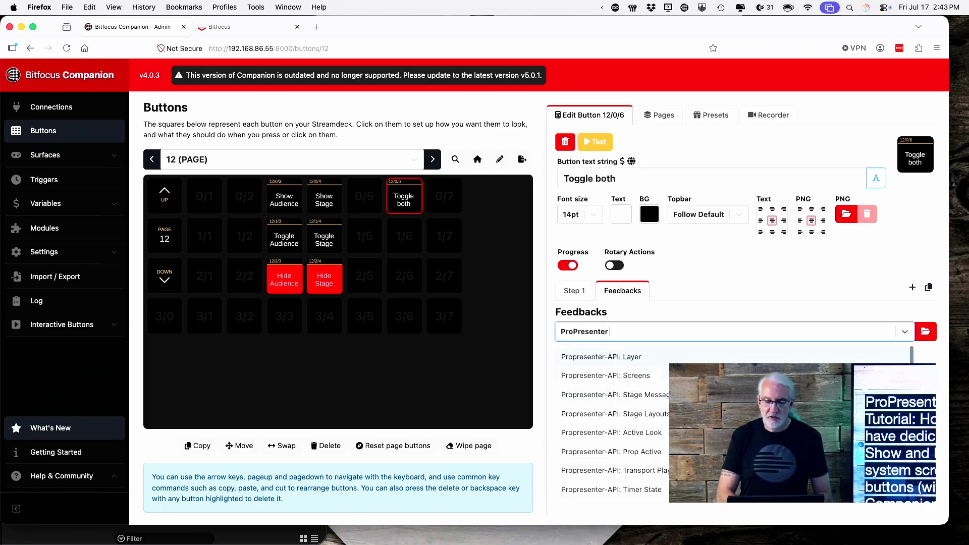
{"action": "type", "text": " scr"}
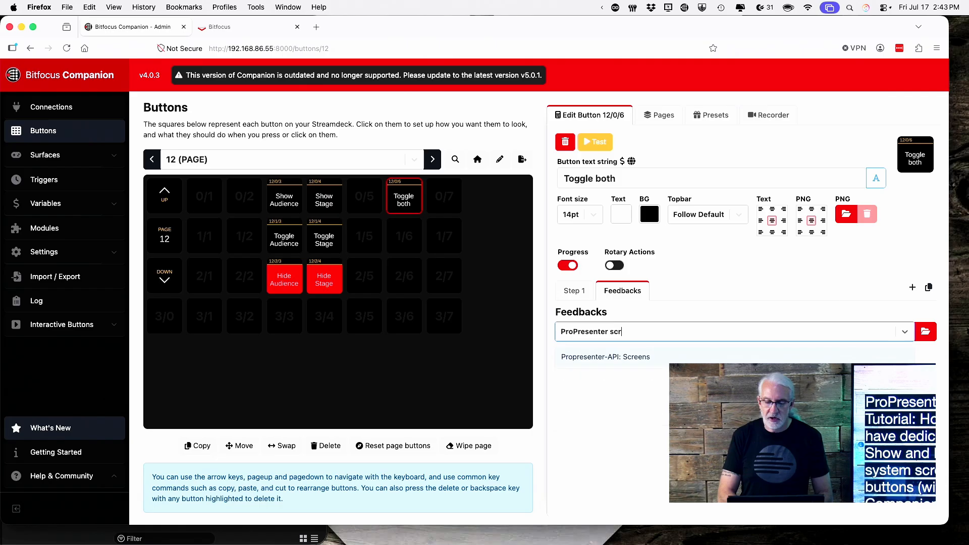
{"action": "left_click", "coordinate": [626, 356]}
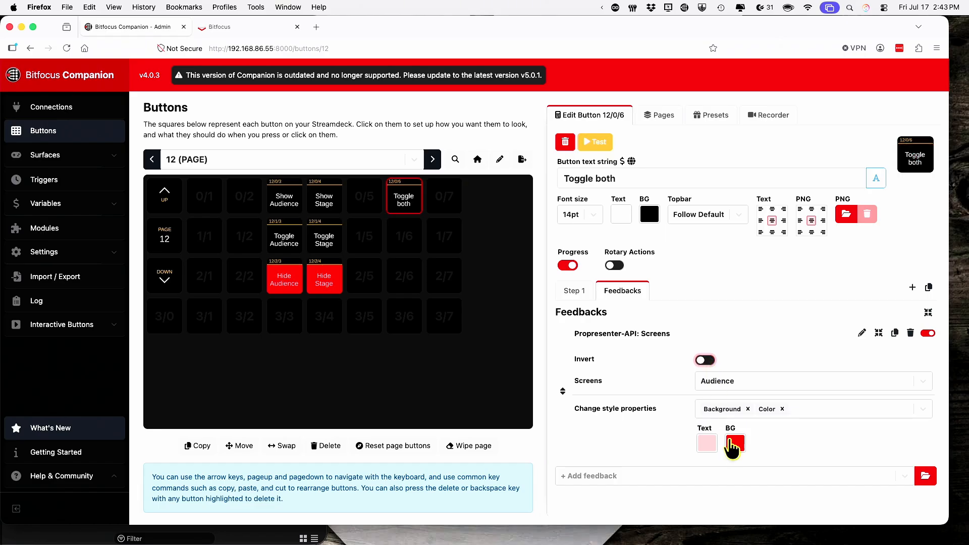
Step: Set the background color of the Audience Screens feedback to green (00FF00)
{"action": "left_click", "coordinate": [735, 443]}
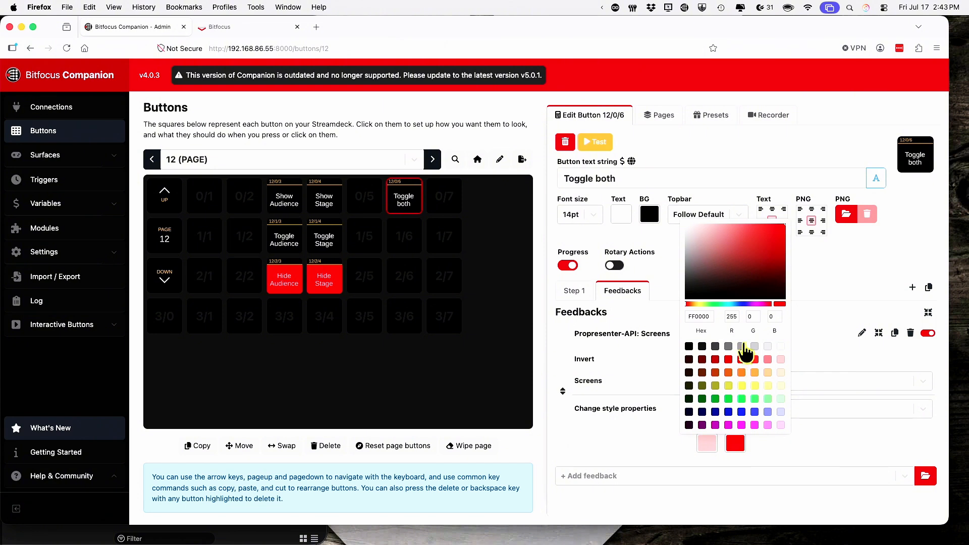
{"action": "left_click", "coordinate": [742, 398]}
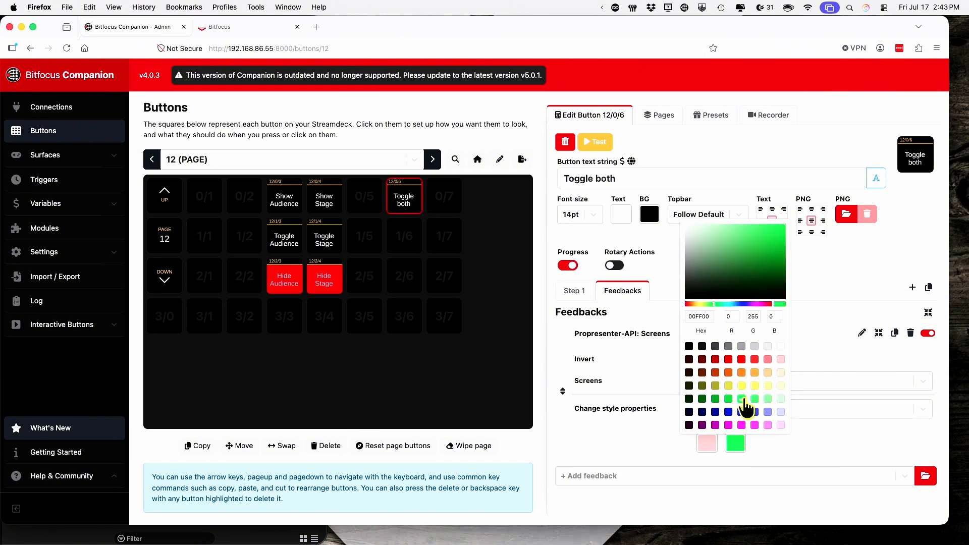
{"action": "left_click", "coordinate": [783, 446]}
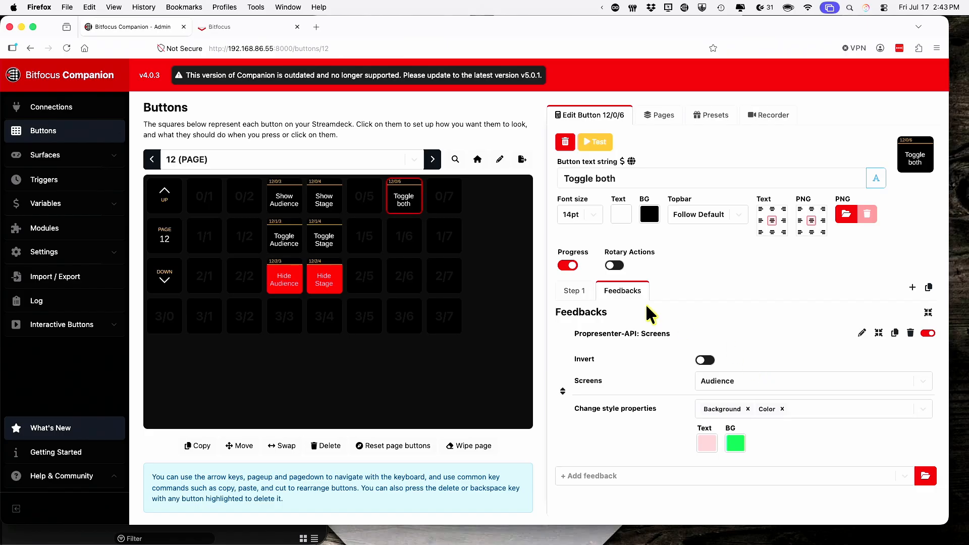
Step: Test the Toggle both button several times and inspect the Screens choices of its feedback without changing them
{"action": "left_click", "coordinate": [579, 294]}
{"action": "left_click", "coordinate": [621, 294]}
{"action": "left_click", "coordinate": [596, 147]}
{"action": "left_click", "coordinate": [596, 148]}
{"action": "left_click", "coordinate": [595, 148]}
{"action": "left_click", "coordinate": [595, 147]}
{"action": "left_click", "coordinate": [761, 378]}
{"action": "left_click", "coordinate": [760, 378]}
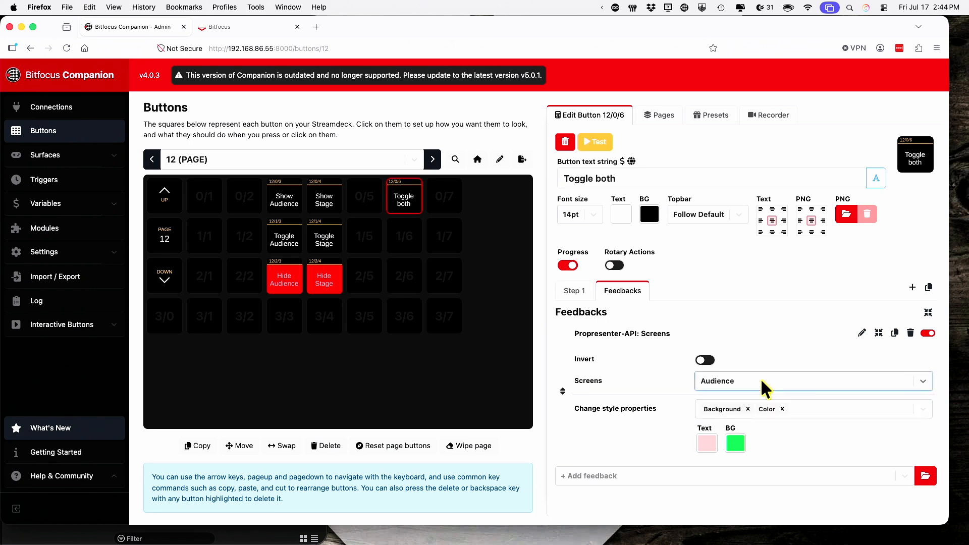
Step: Try inverting the Audience Screens feedback with a test of the Toggle both button, and turn the inversion off again
{"action": "left_click", "coordinate": [705, 360]}
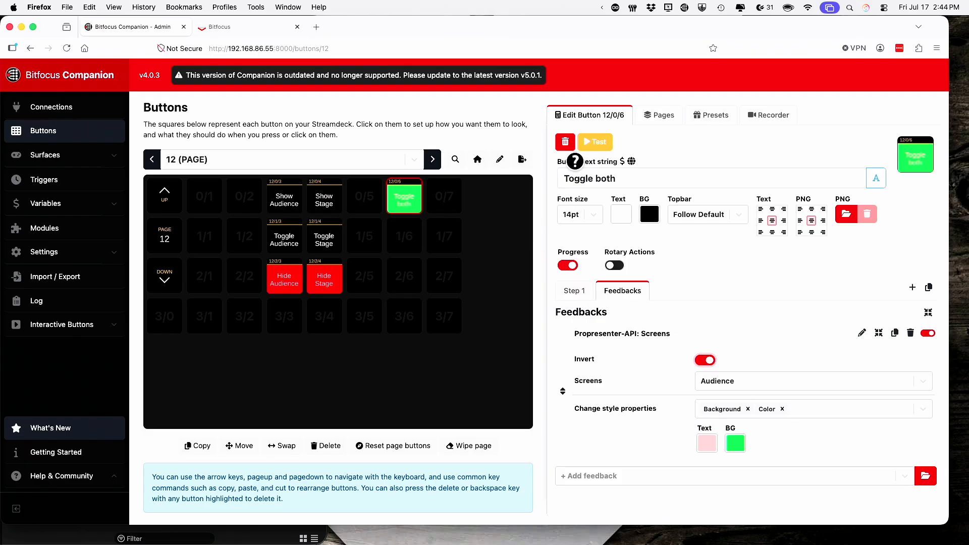
{"action": "left_click", "coordinate": [591, 147]}
{"action": "left_click", "coordinate": [706, 360]}
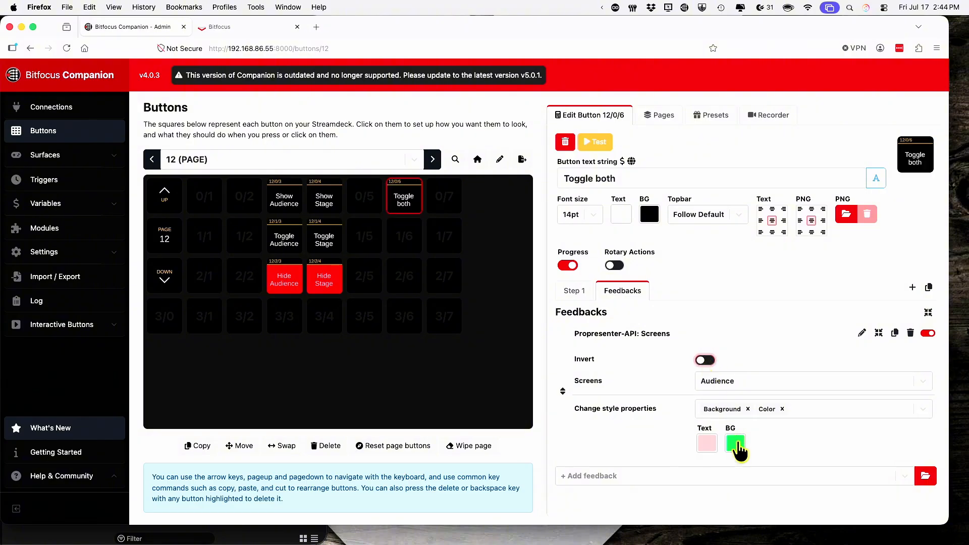
{"action": "left_click", "coordinate": [737, 444]}
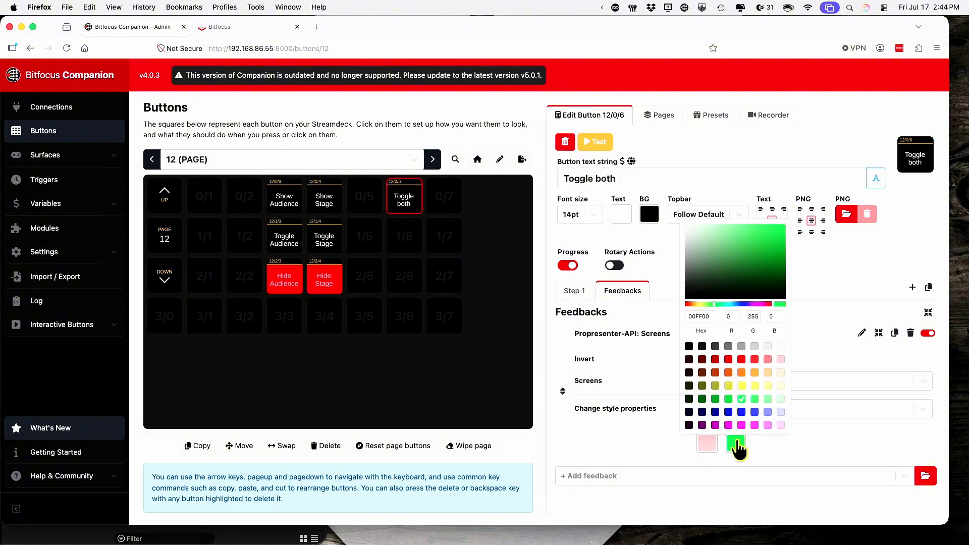
{"action": "left_click", "coordinate": [736, 444]}
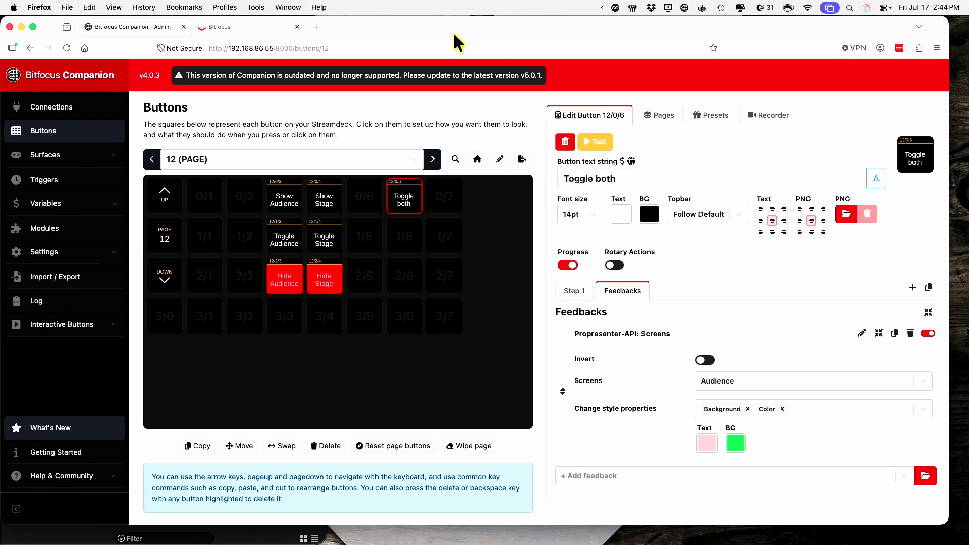
Step: Switch to ProPresenter and move its window right until the whole interface is on the screen
{"action": "key", "text": "super+Tab"}
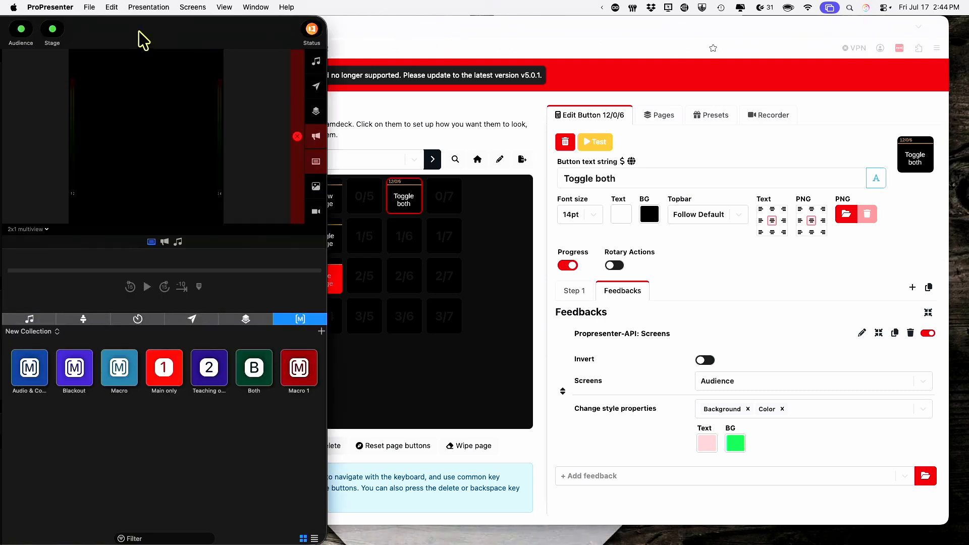
{"action": "left_click_drag", "start_coordinate": [151, 37], "coordinate": [762, 5]}
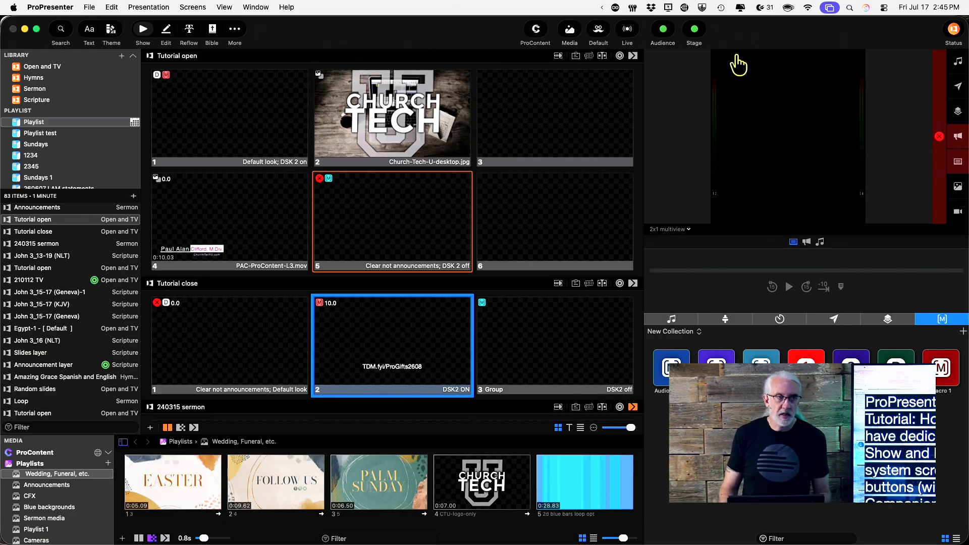
Step: Switch back to Companion in Firefox, view the configured surfaces and open the web buttons page
{"action": "key", "text": "super+Tab"}
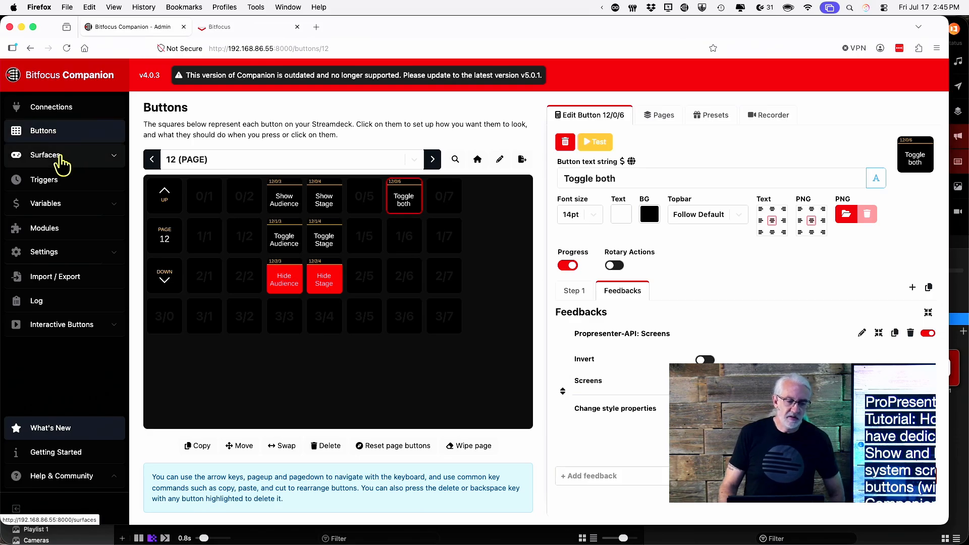
{"action": "left_click", "coordinate": [61, 160]}
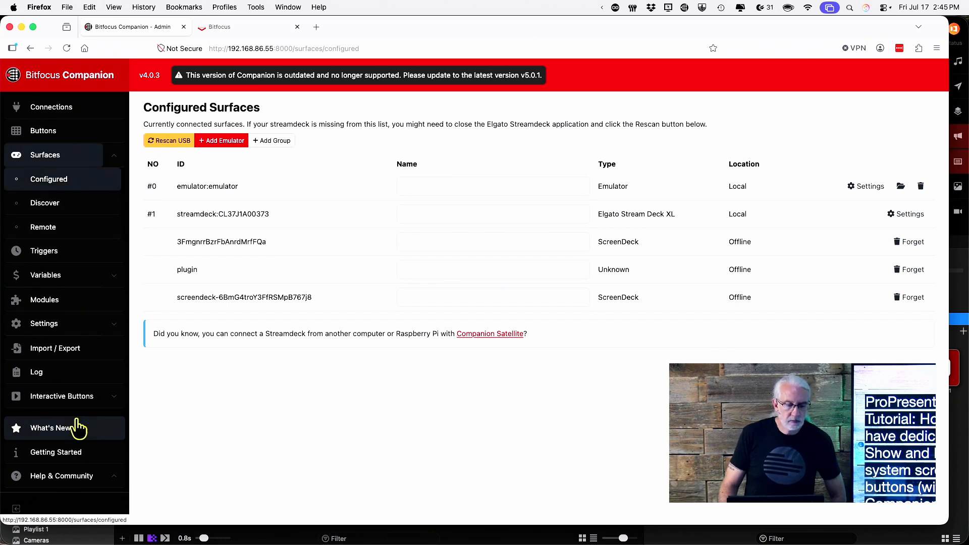
{"action": "left_click", "coordinate": [76, 401]}
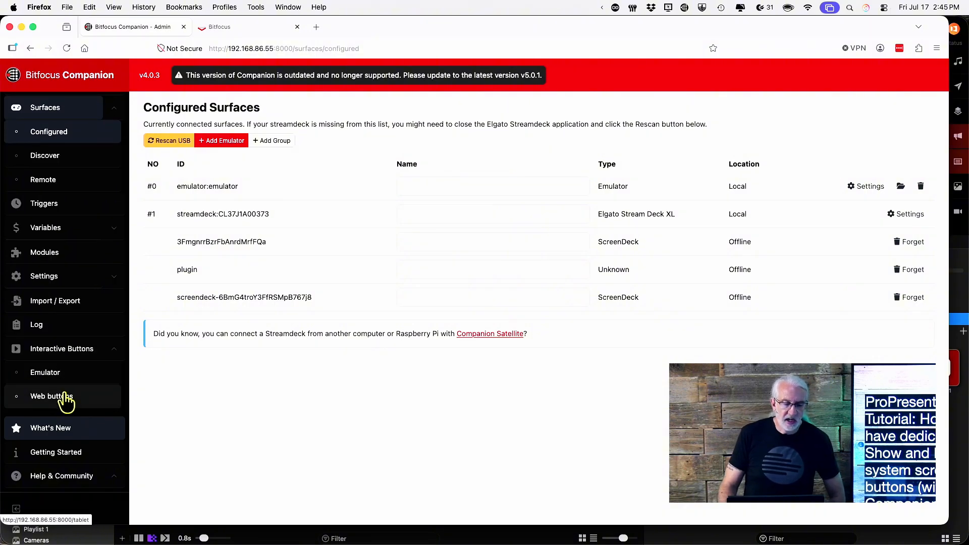
{"action": "left_click", "coordinate": [66, 399]}
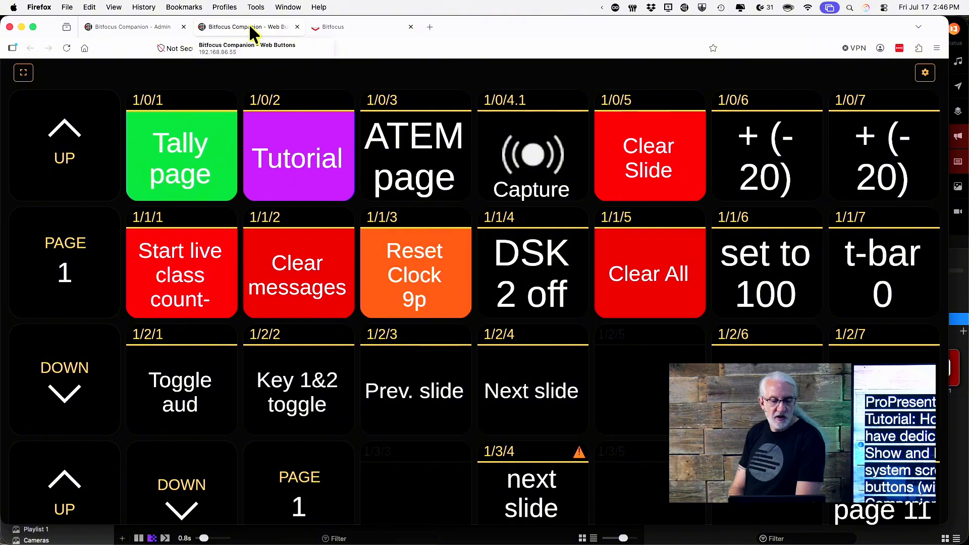
Step: View the Bitfocus downloads page with the available Companion versions and return to the Companion admin page
{"action": "left_click", "coordinate": [143, 28]}
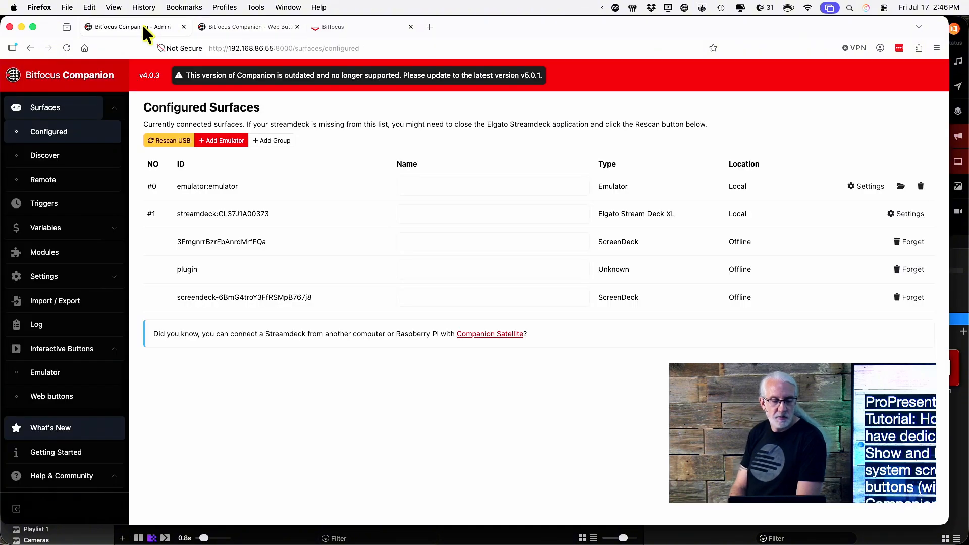
{"action": "left_click", "coordinate": [229, 26]}
{"action": "left_click", "coordinate": [351, 25]}
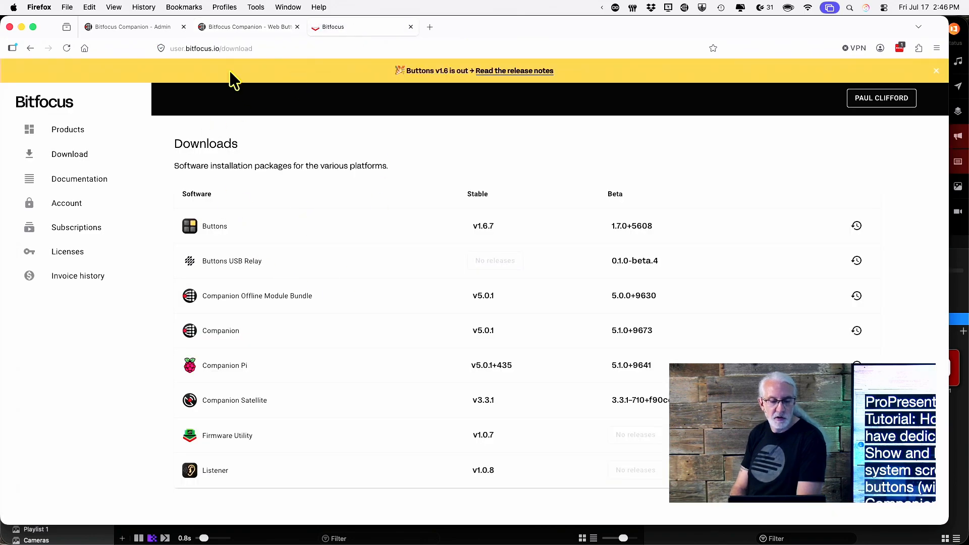
{"action": "left_click", "coordinate": [145, 37]}
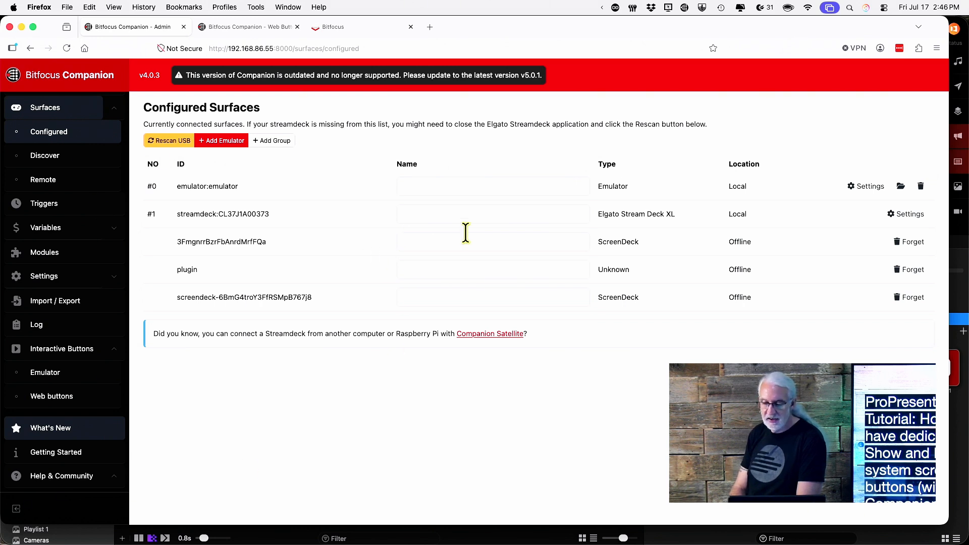
{"action": "left_click", "coordinate": [963, 391]}
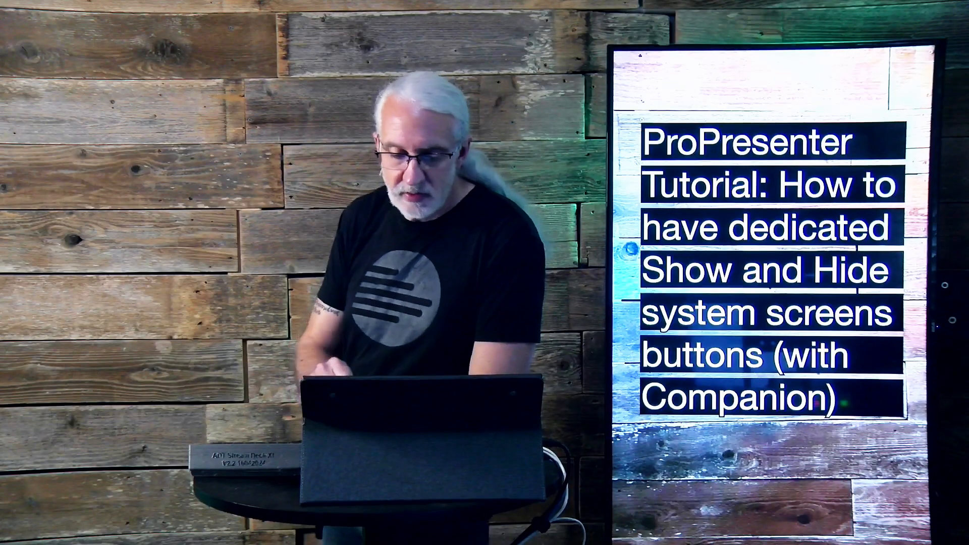